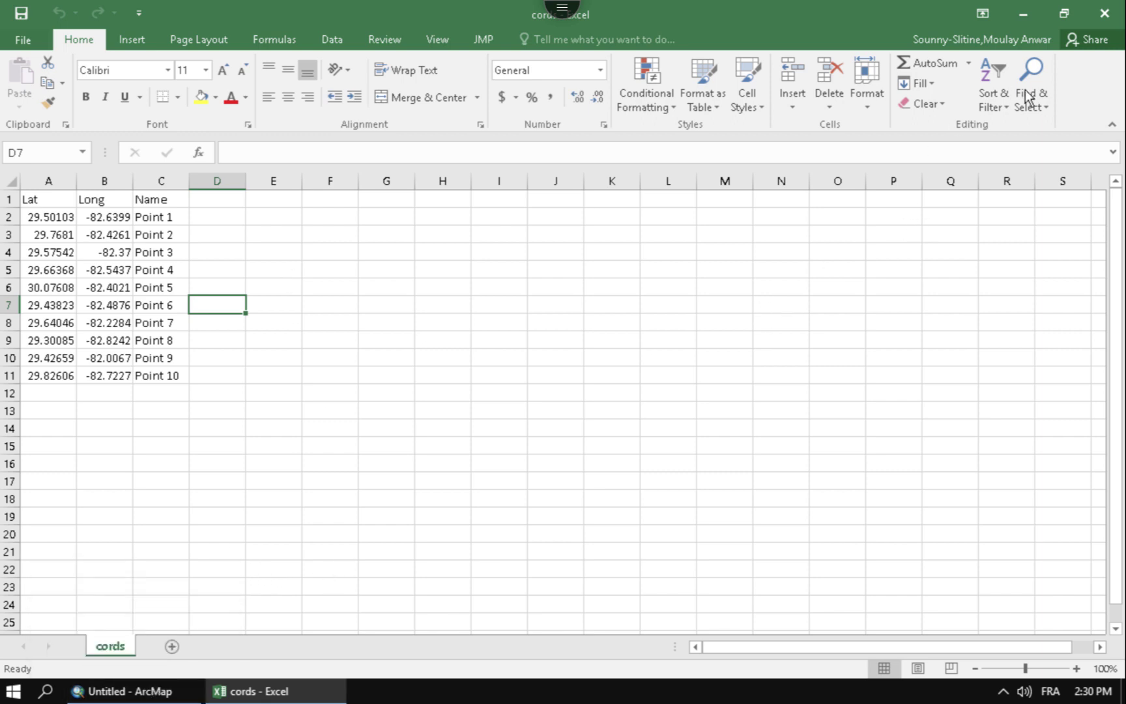
# Step: Close Excel, maximize ArcMap, and pick the cords$ sheet from cords.xlsx on the Desktop
pyautogui.click(1105, 14)
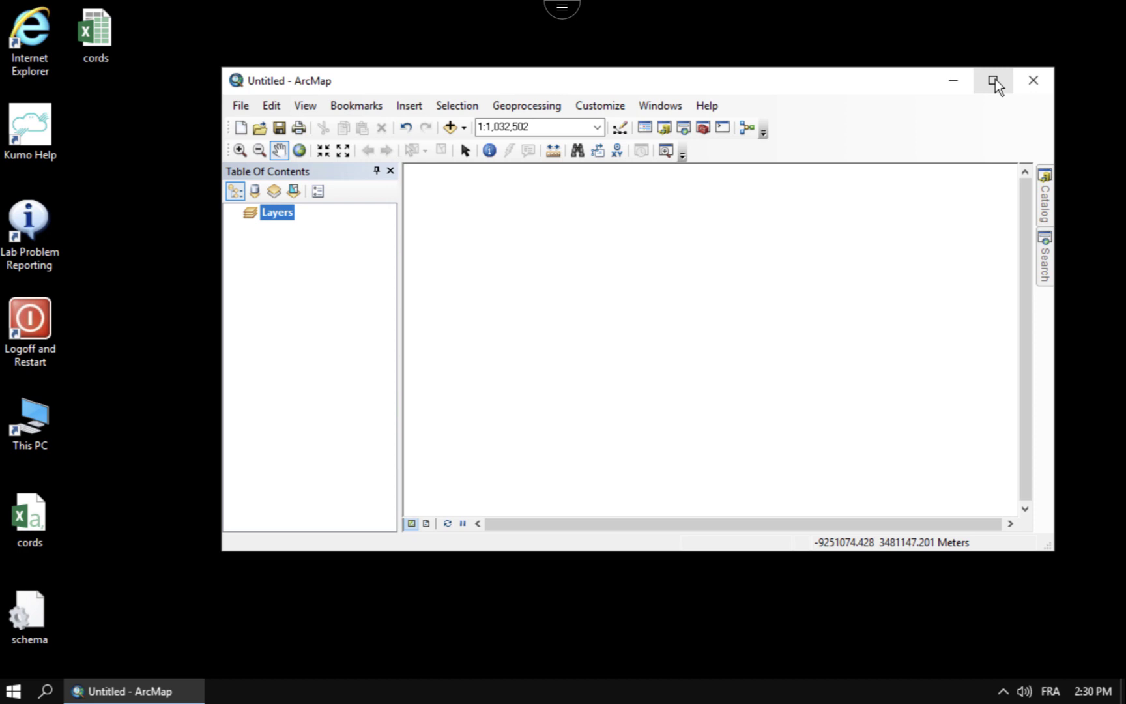
pyautogui.click(994, 80)
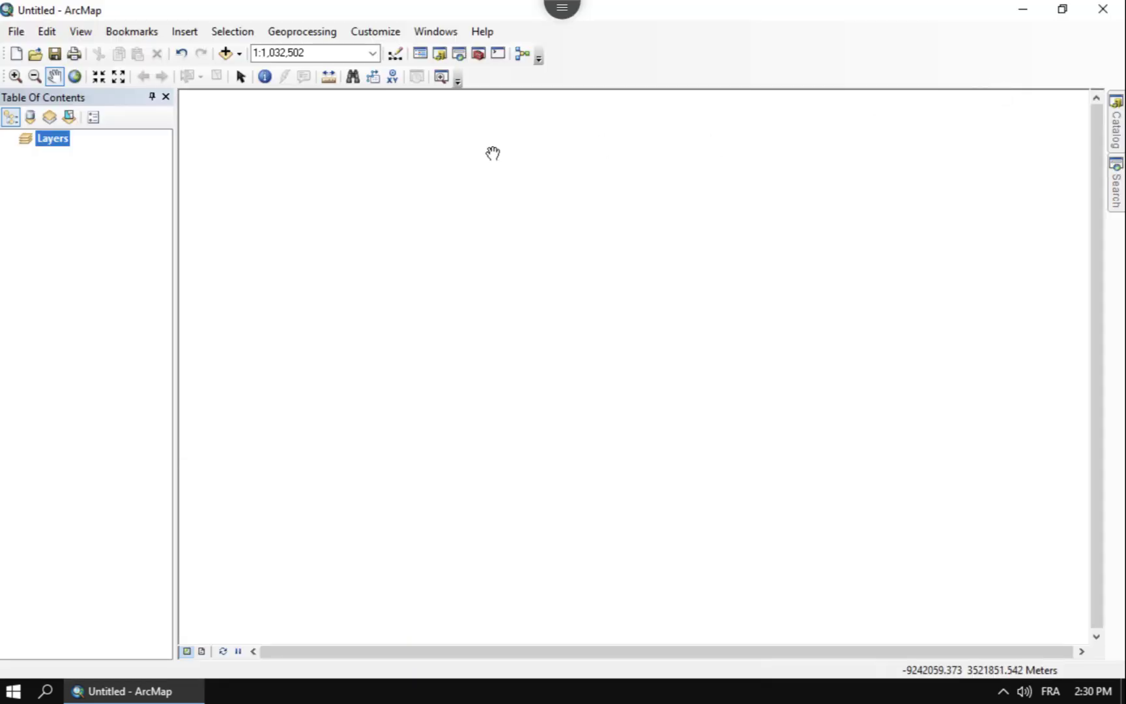
pyautogui.click(226, 54)
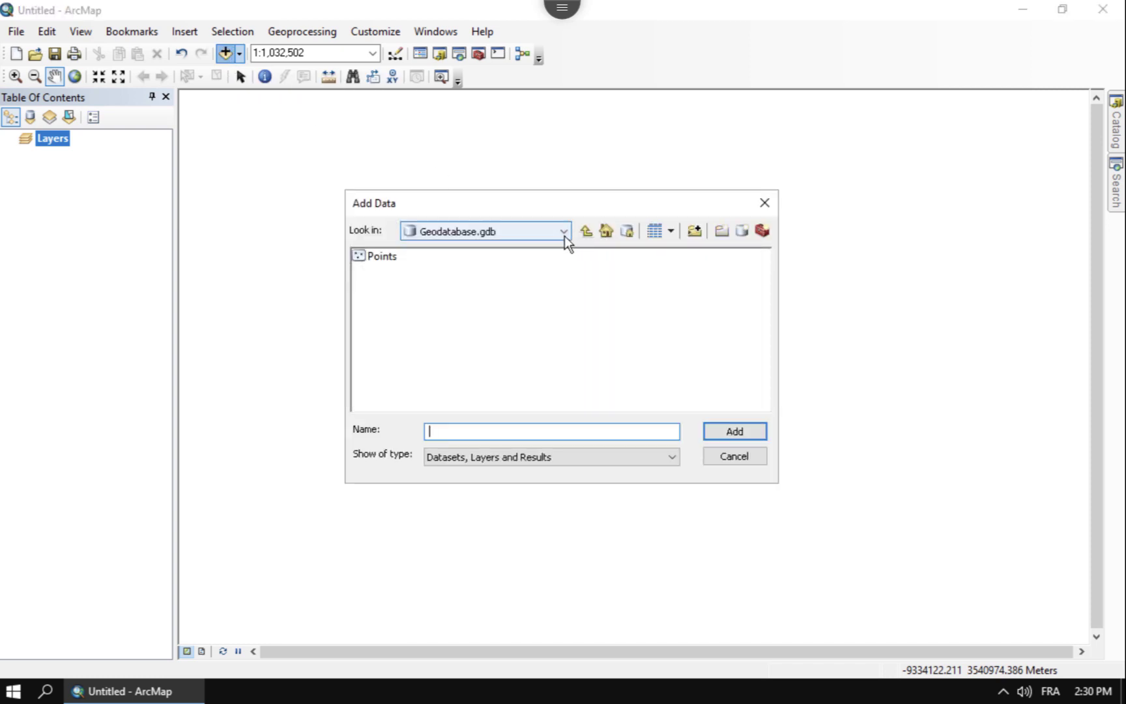
pyautogui.click(564, 231)
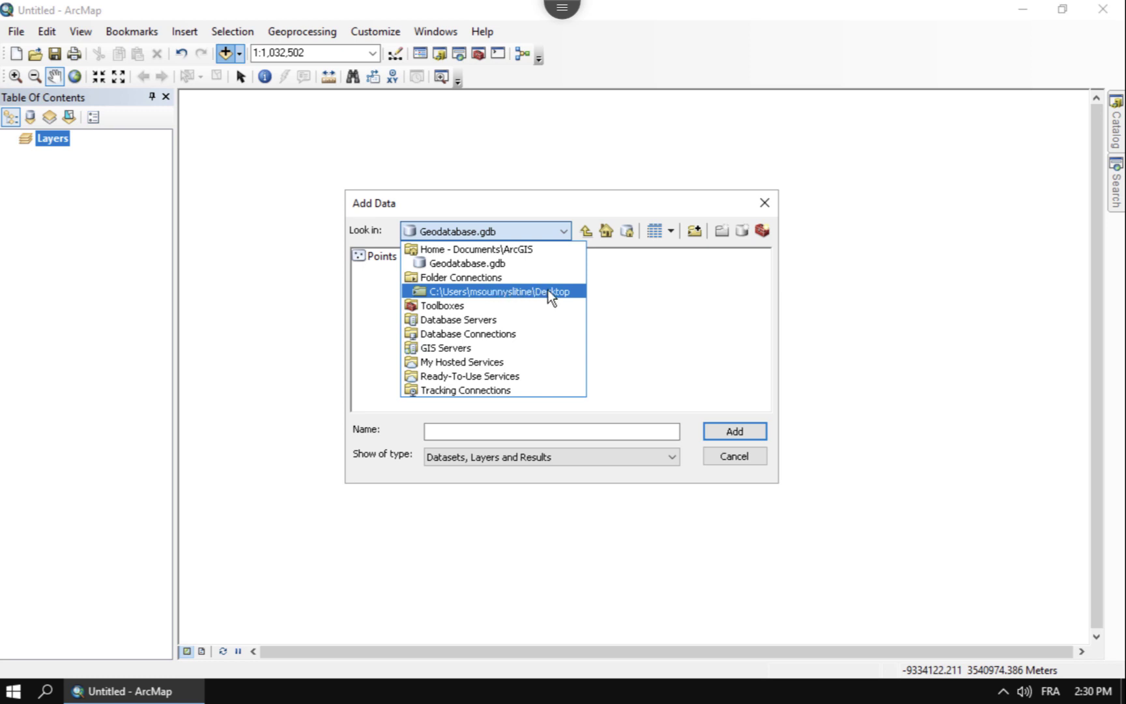
pyautogui.click(621, 284)
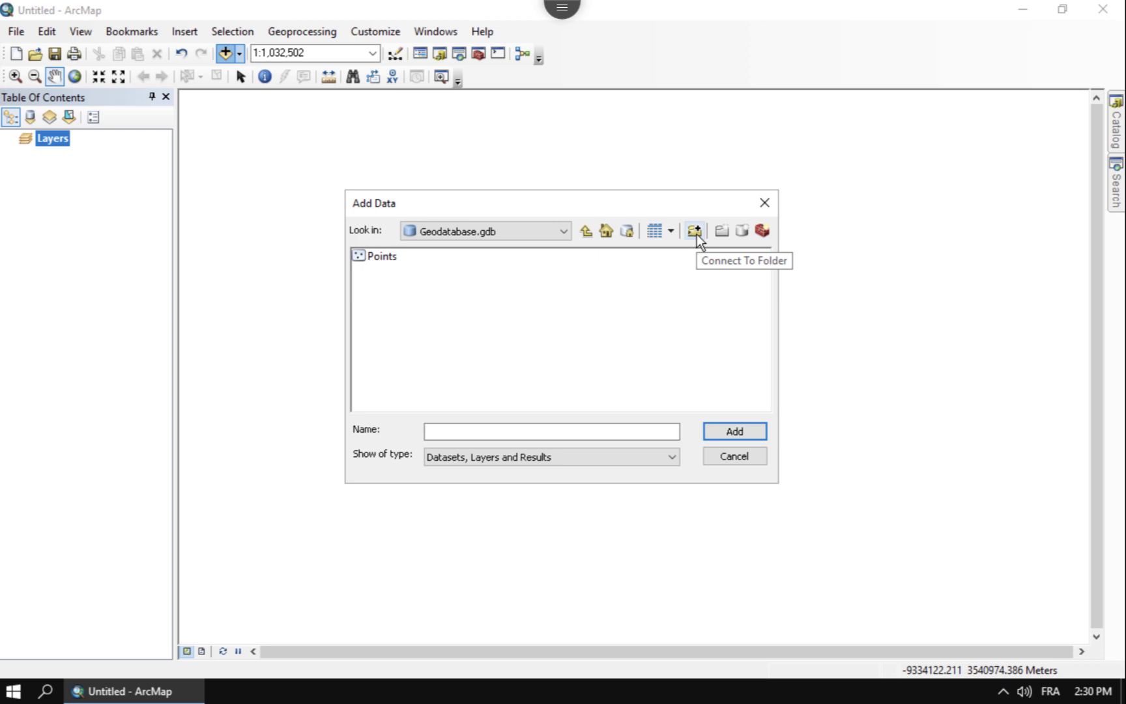
pyautogui.click(522, 234)
pyautogui.click(507, 292)
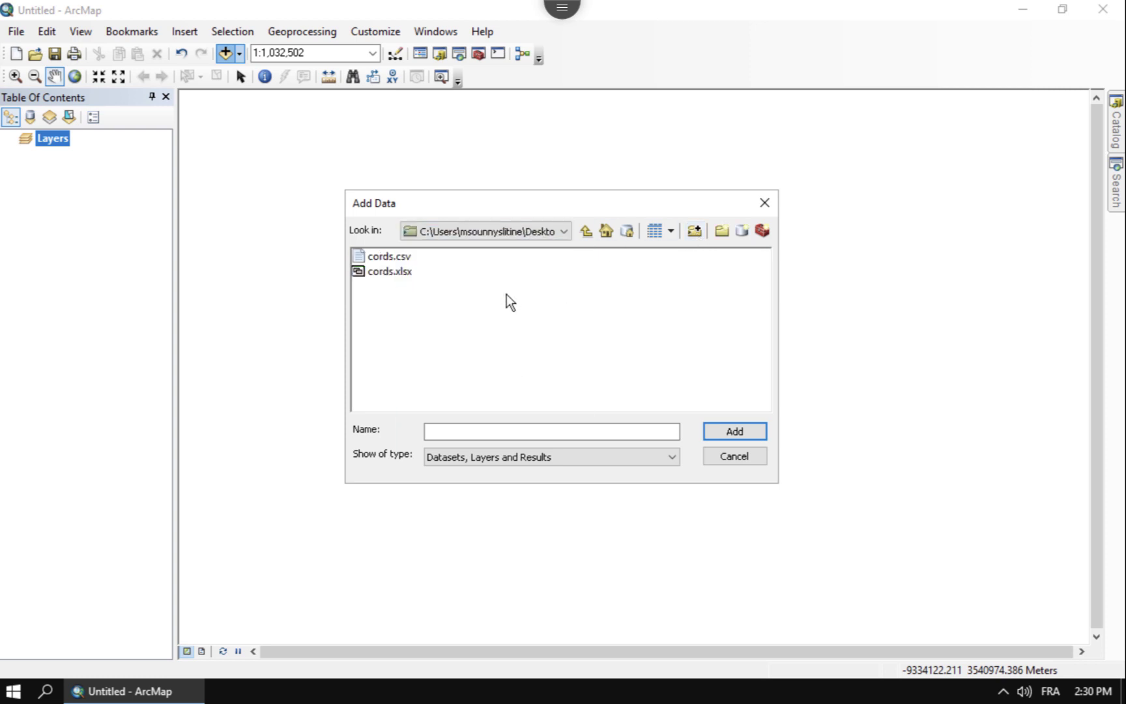
pyautogui.doubleClick(382, 273)
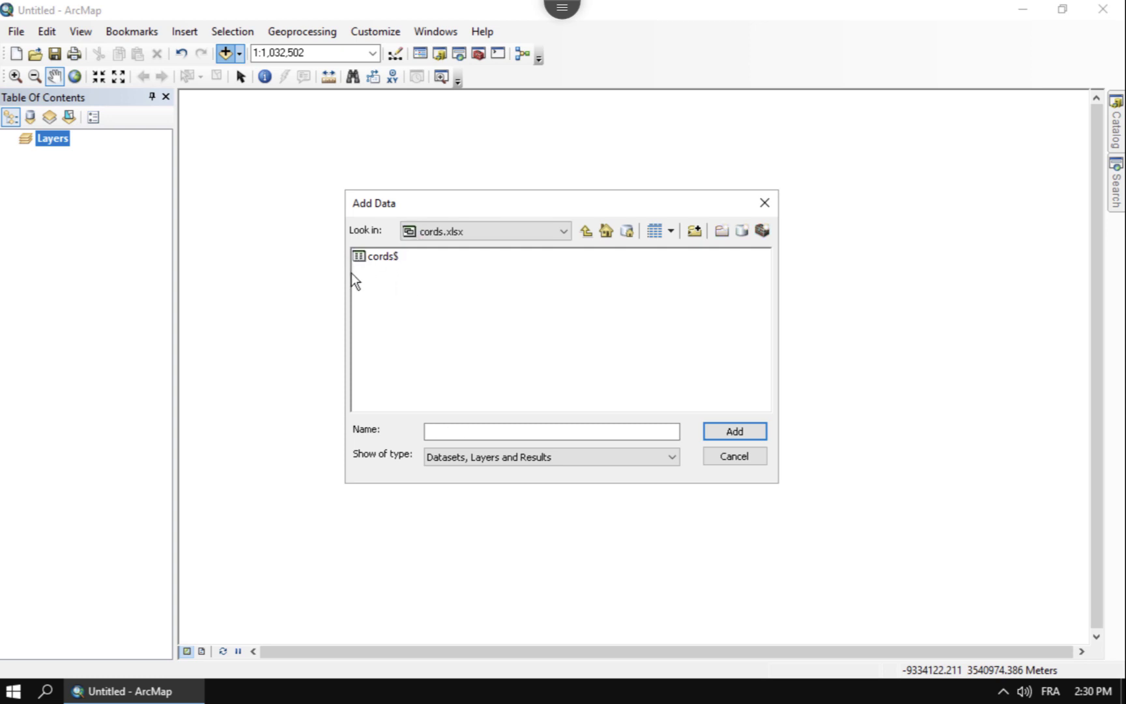
pyautogui.click(384, 256)
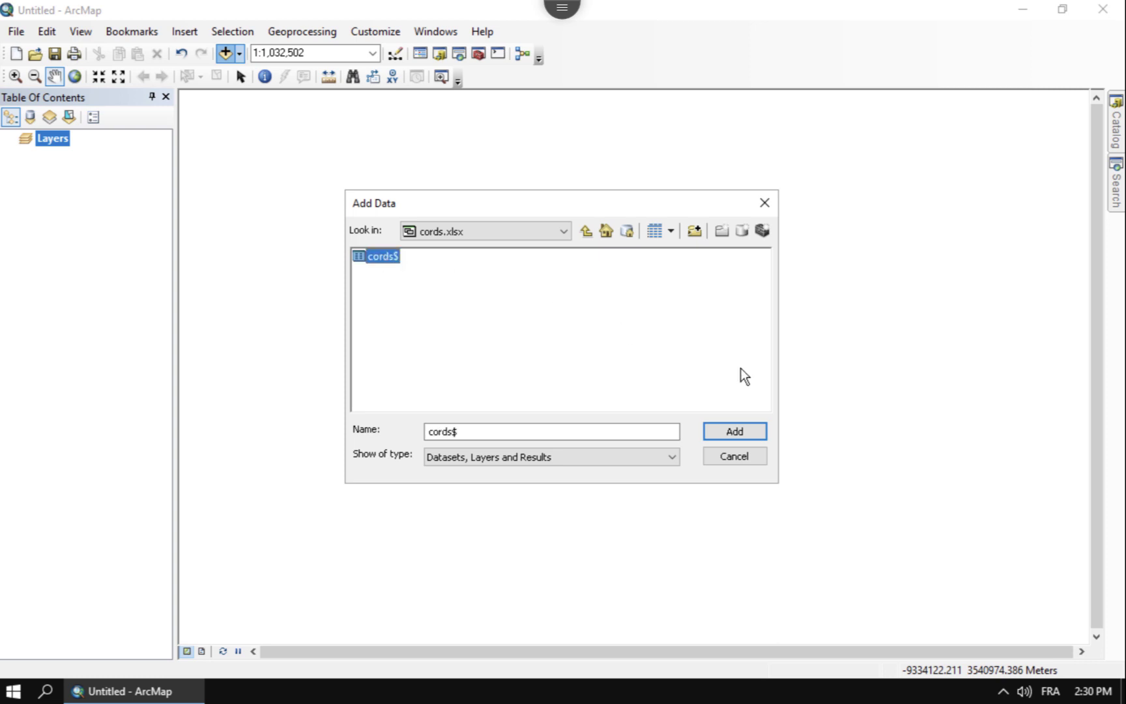
# Step: Add cords$ to the map and open its attribute table
pyautogui.click(734, 432)
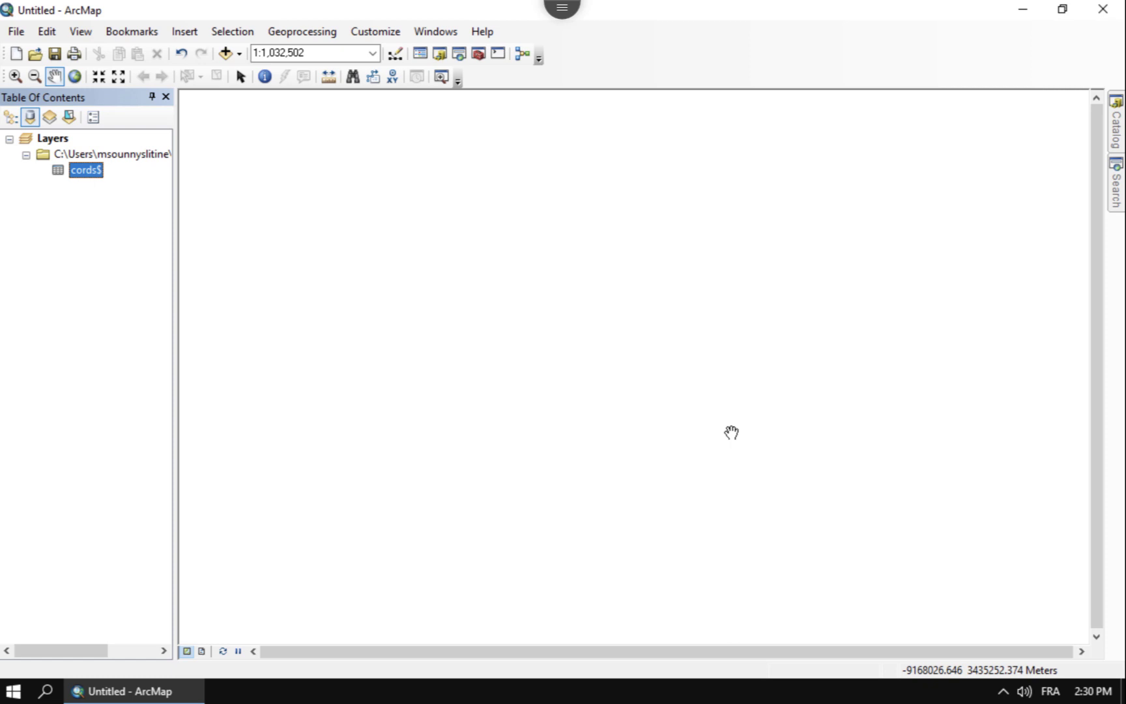
pyautogui.rightClick(89, 179)
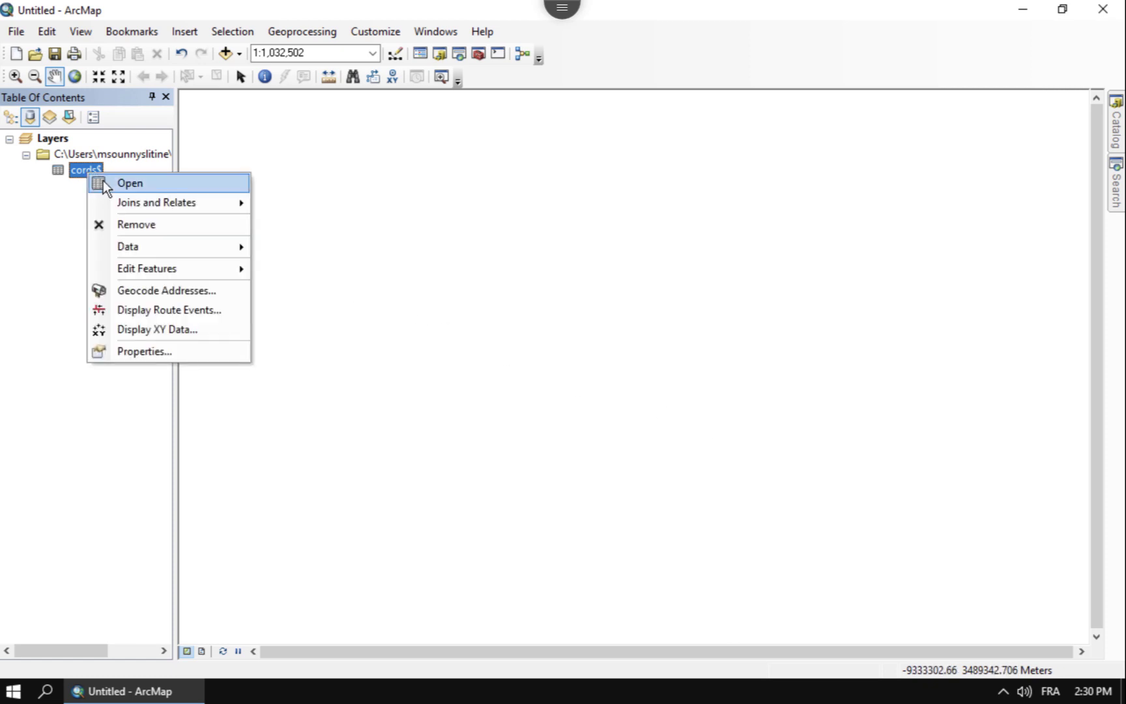
pyautogui.click(113, 183)
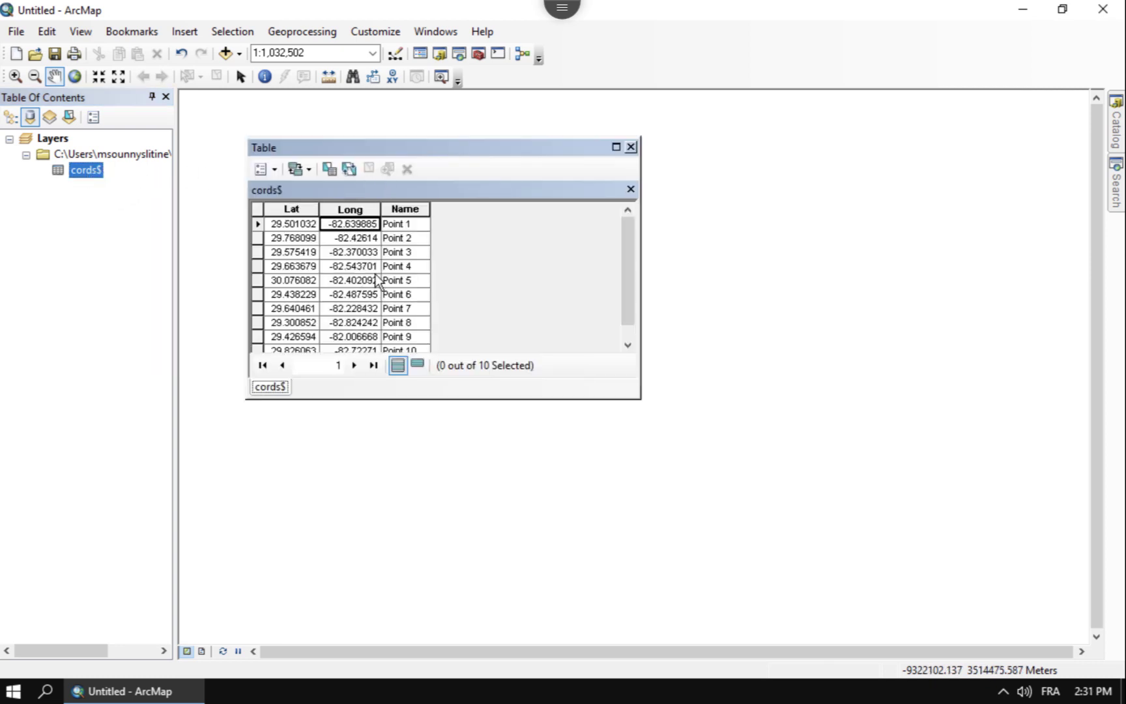
# Step: Inspect the Long field's properties, then cancel without changes
pyautogui.click(344, 210)
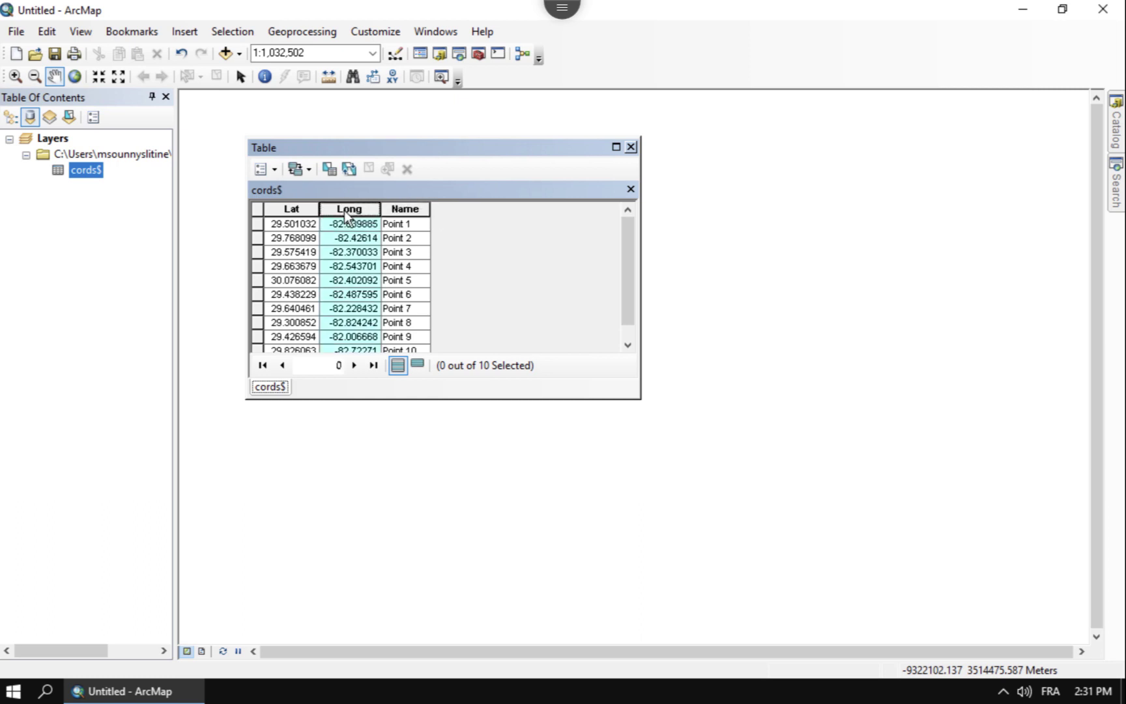
pyautogui.rightClick(344, 211)
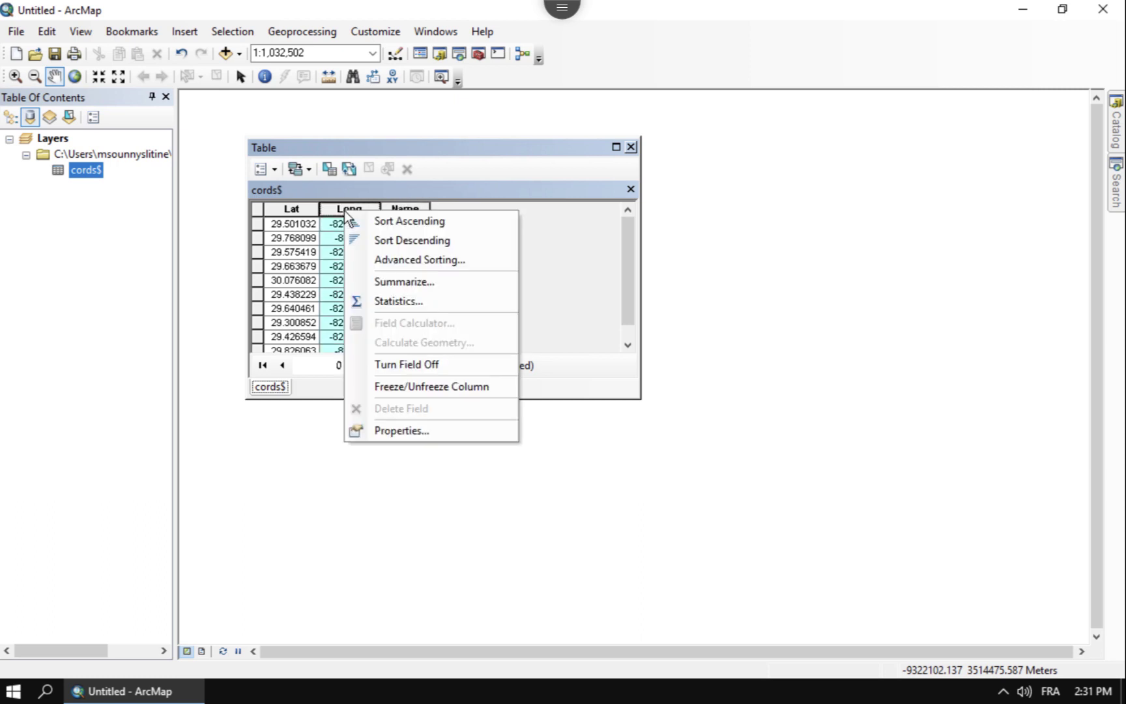
pyautogui.click(396, 431)
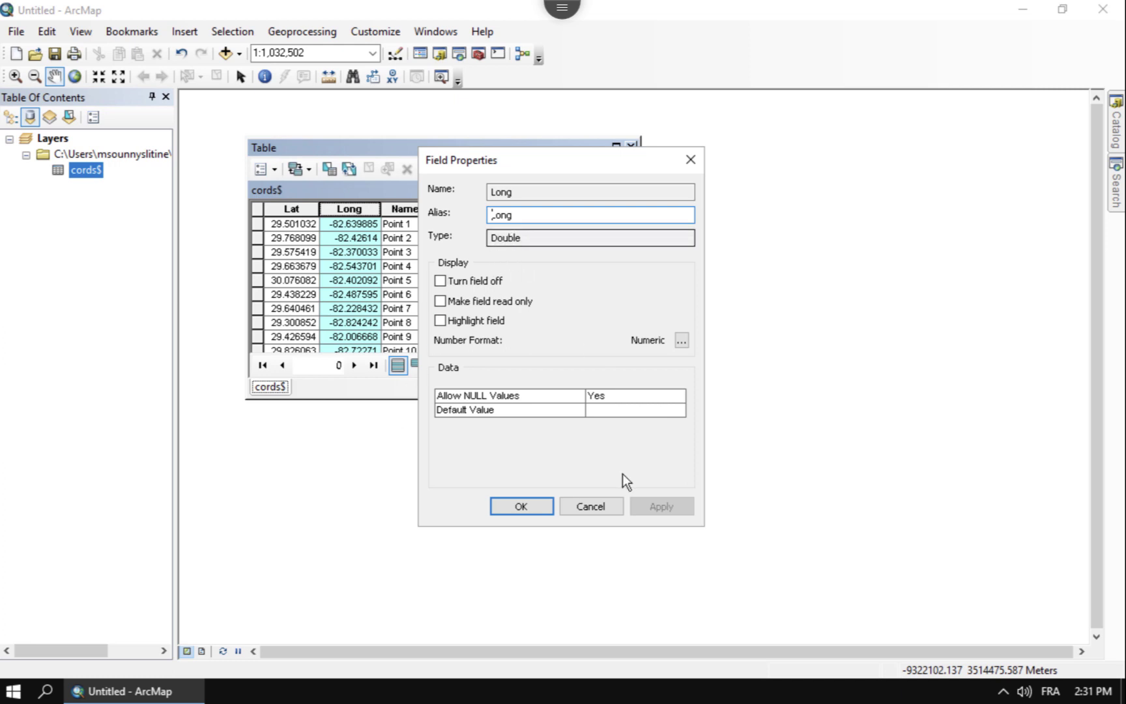
pyautogui.click(610, 507)
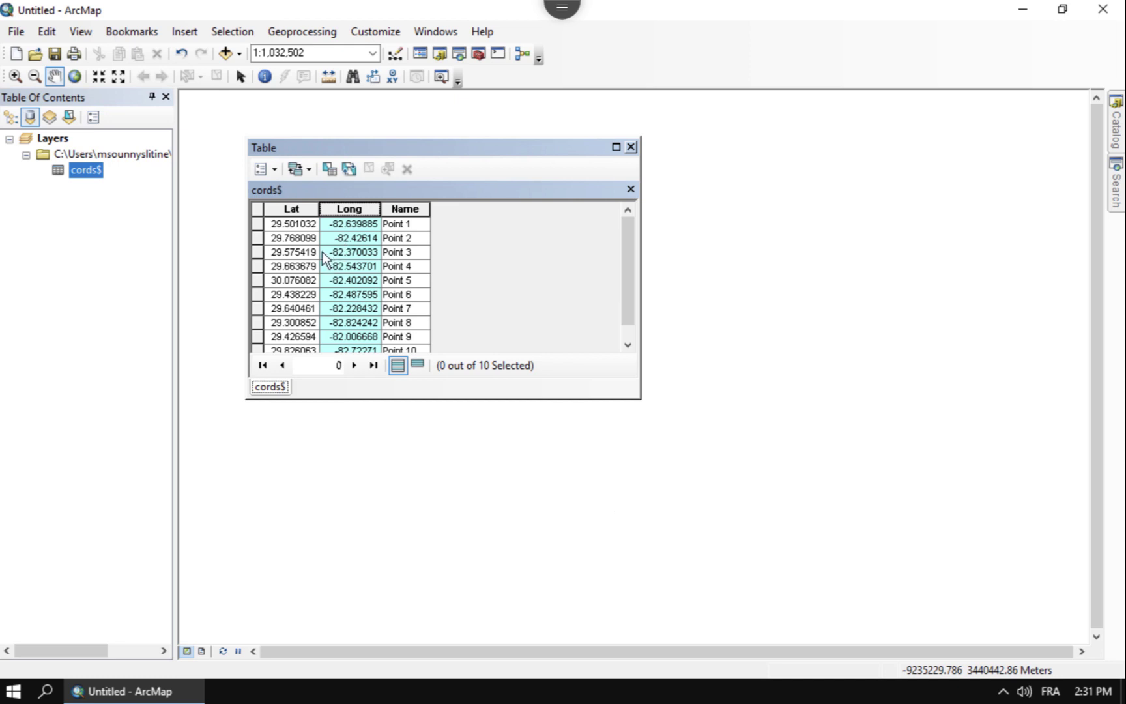
# Step: Look through the table options and column menus unchanged, then close the cords$ table window
pyautogui.click(277, 168)
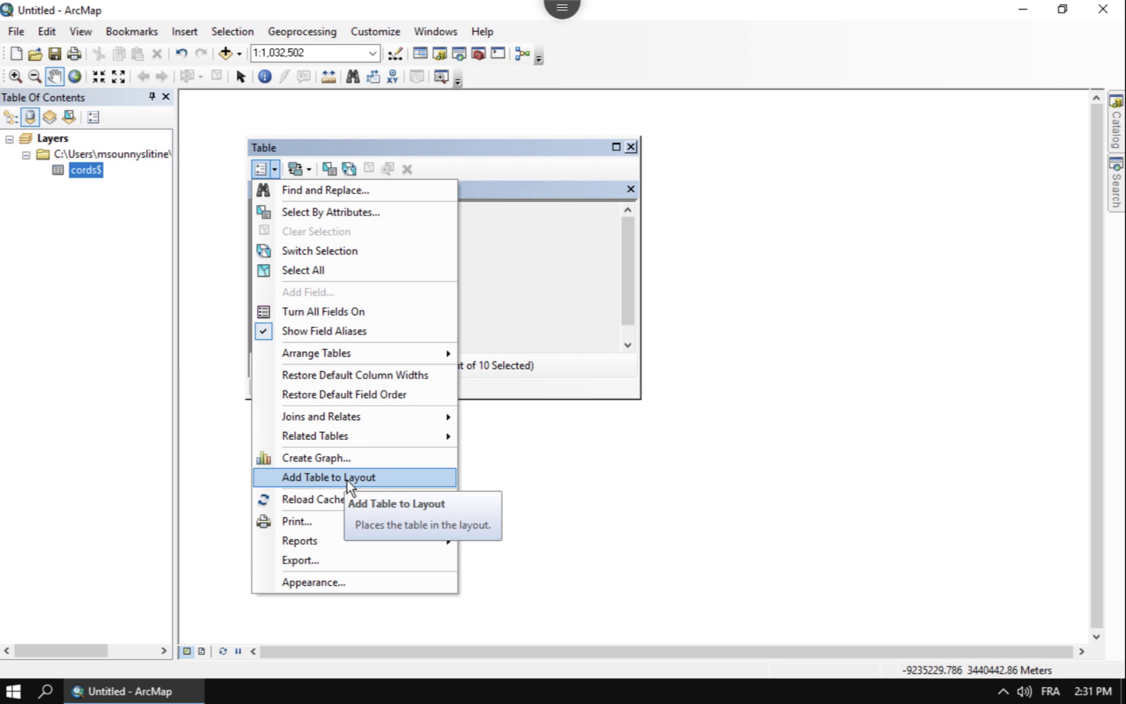
pyautogui.moveTo(340, 350)
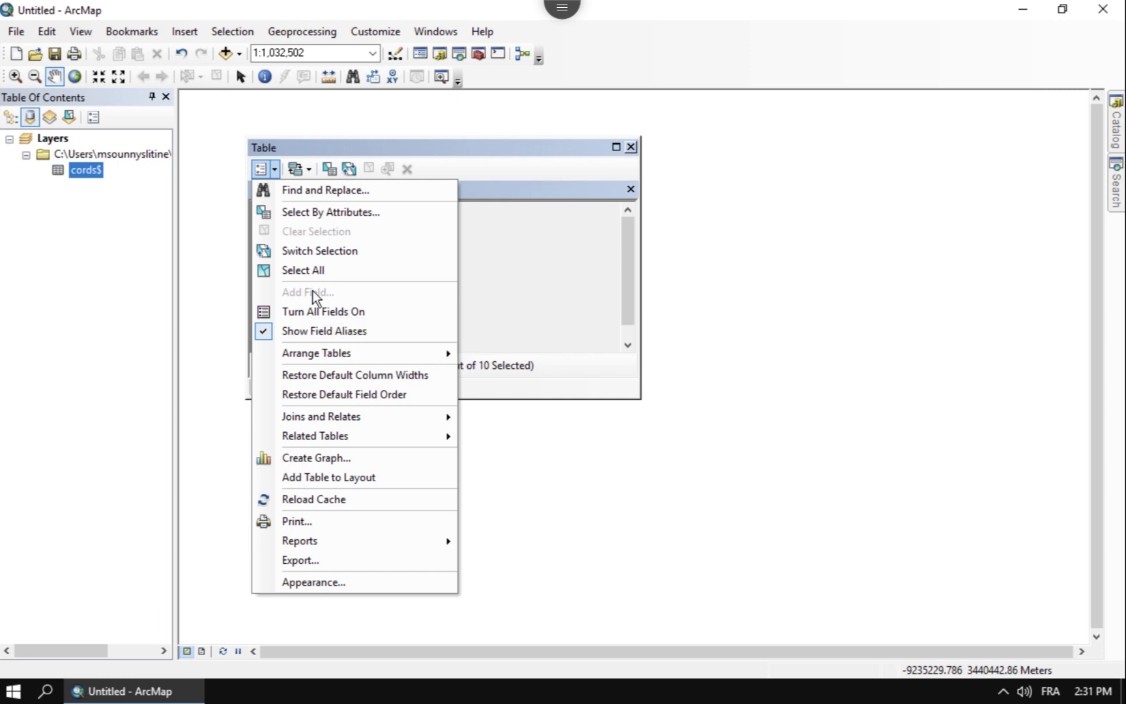
pyautogui.click(586, 252)
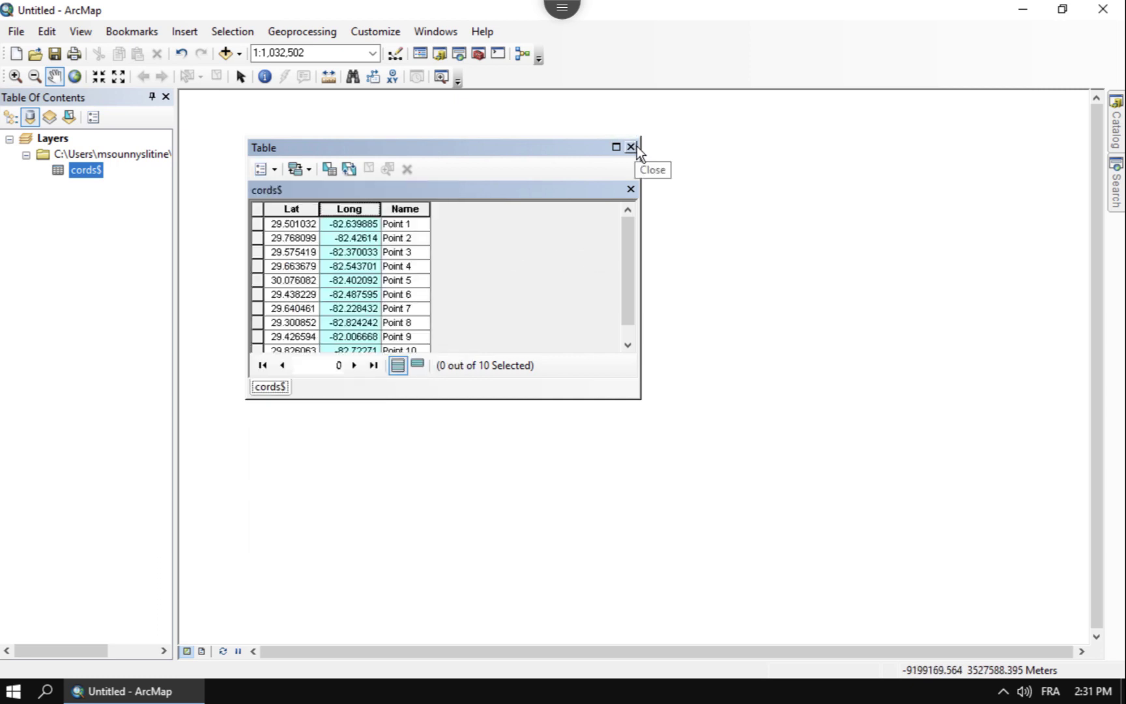
pyautogui.rightClick(80, 169)
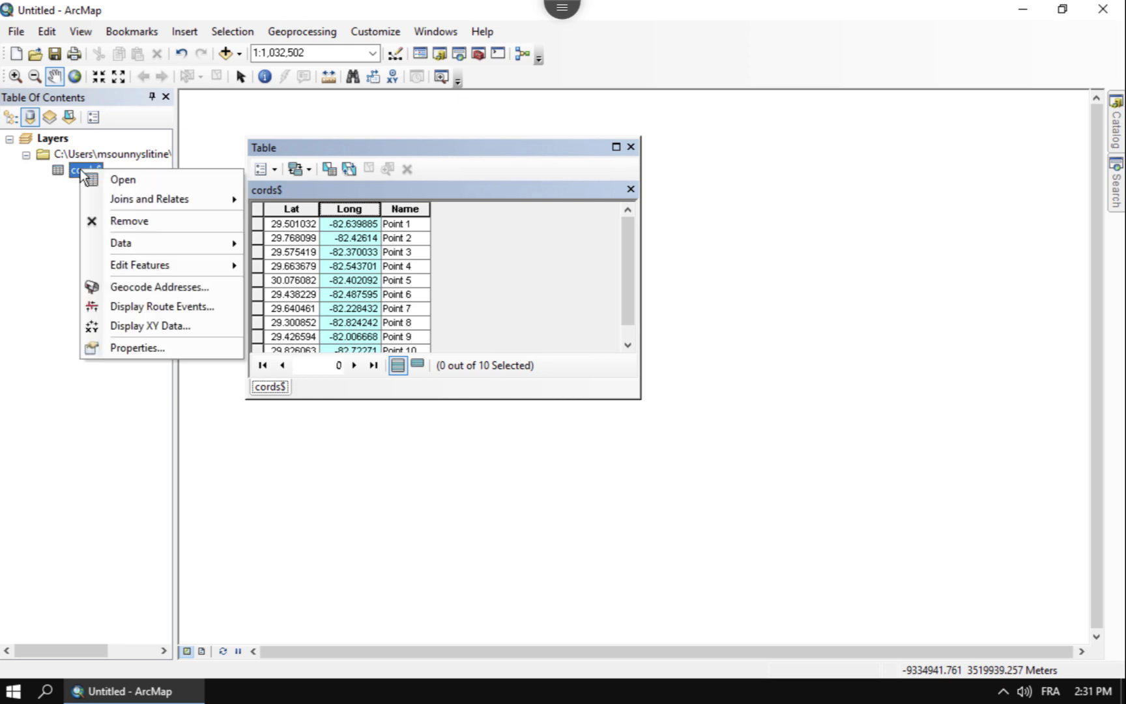
pyautogui.moveTo(154, 246)
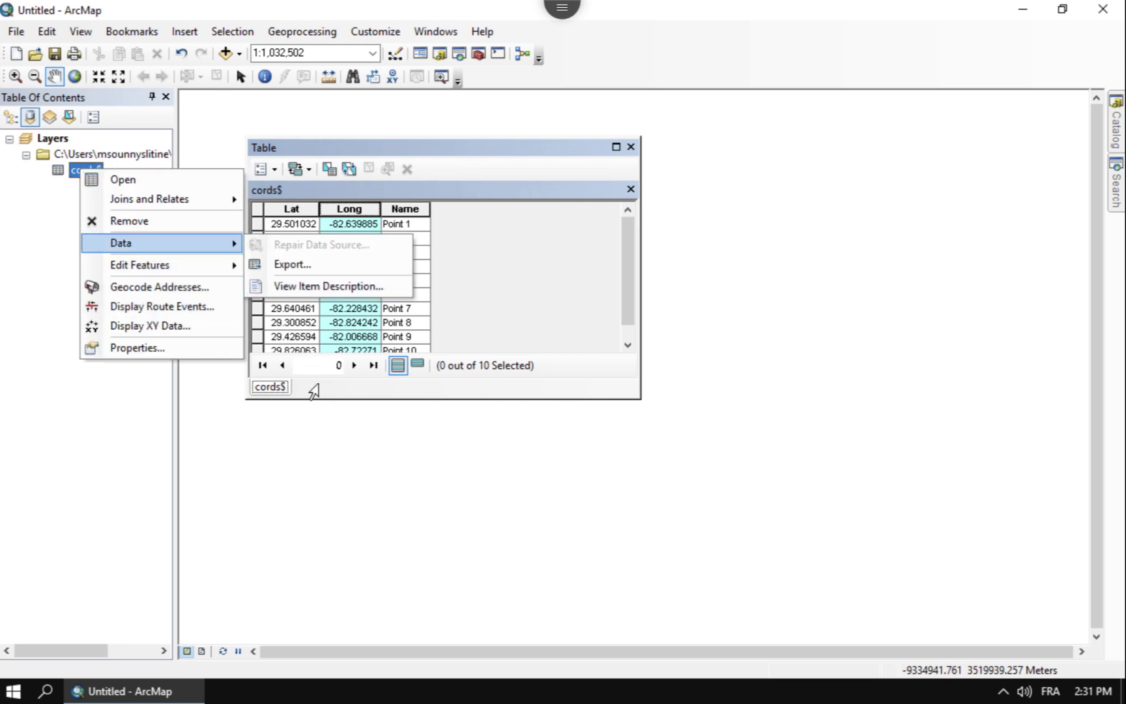
pyautogui.click(319, 394)
pyautogui.click(268, 167)
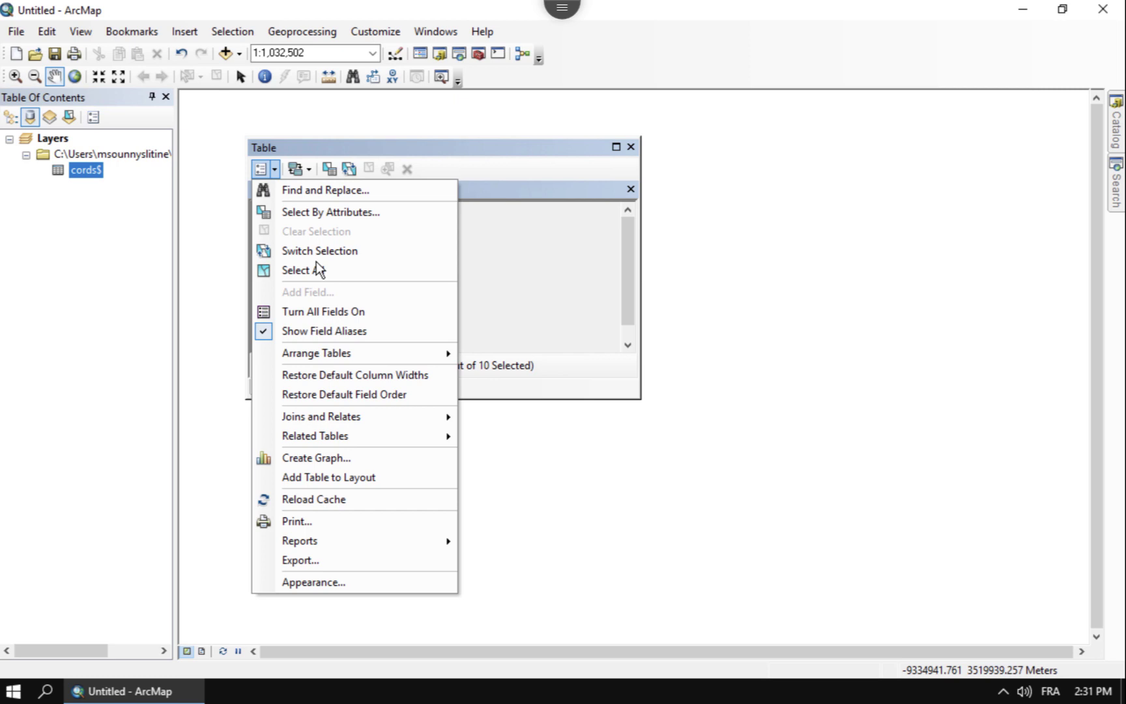
pyautogui.click(637, 259)
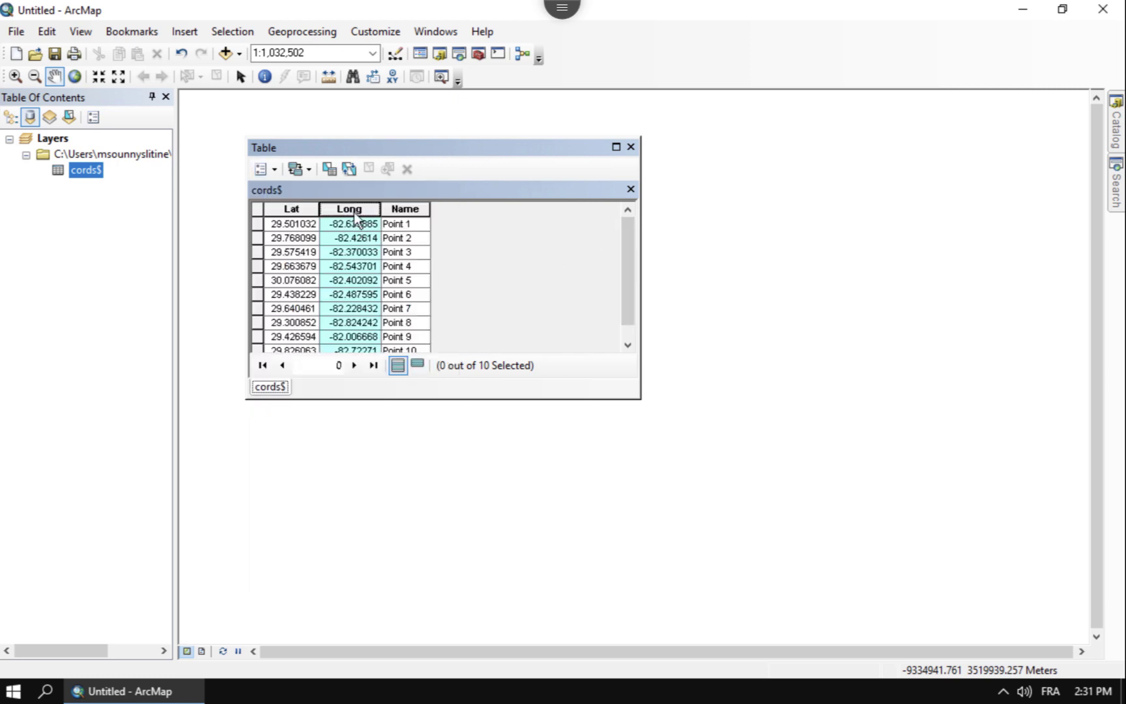
pyautogui.rightClick(413, 204)
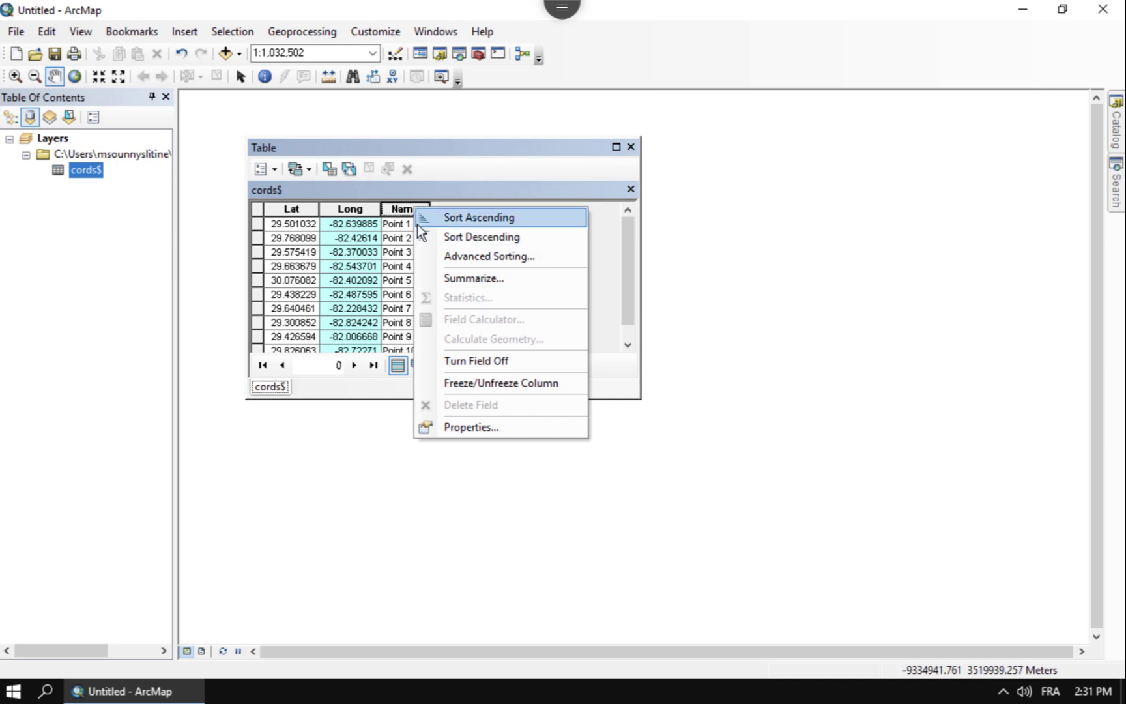
pyautogui.click(499, 191)
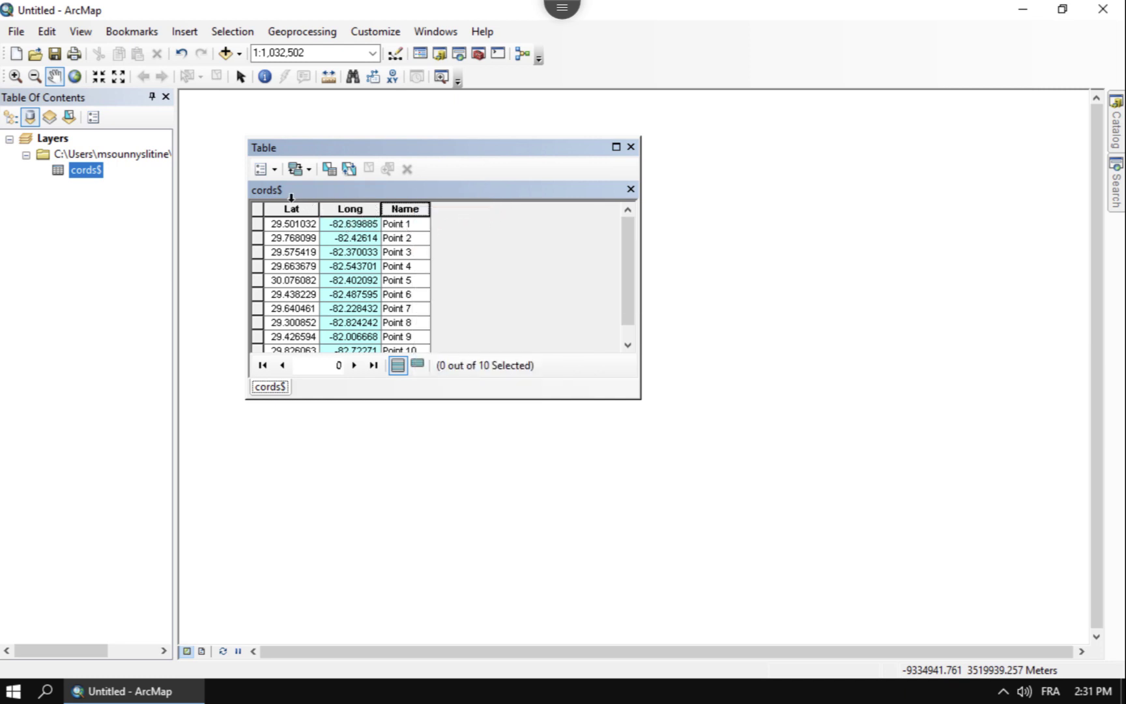
pyautogui.click(631, 147)
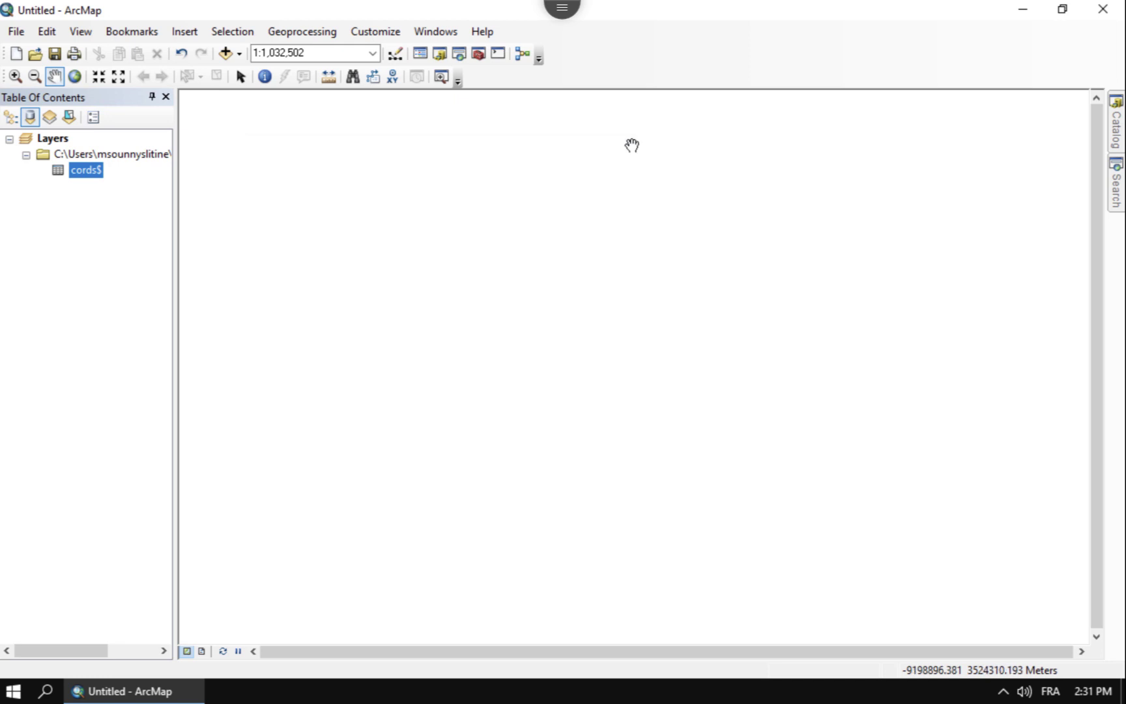
# Step: Open Display XY Data for cords$, keeping Long as X and Lat as Y
pyautogui.rightClick(75, 169)
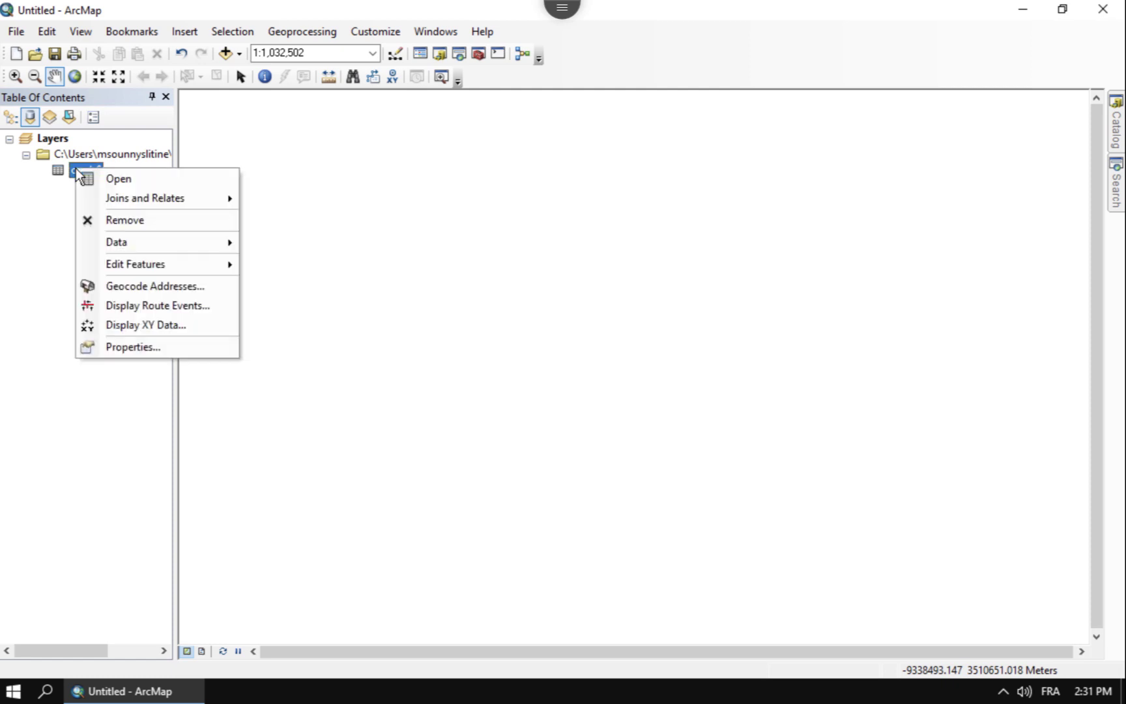
pyautogui.click(190, 325)
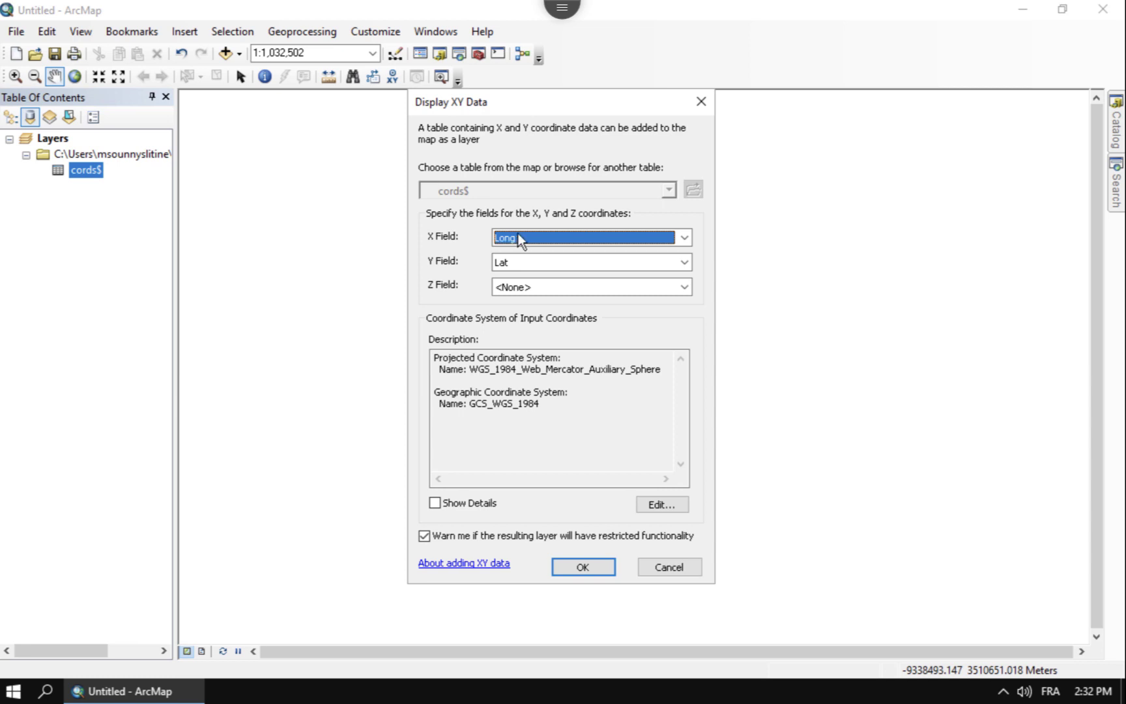
pyautogui.click(668, 241)
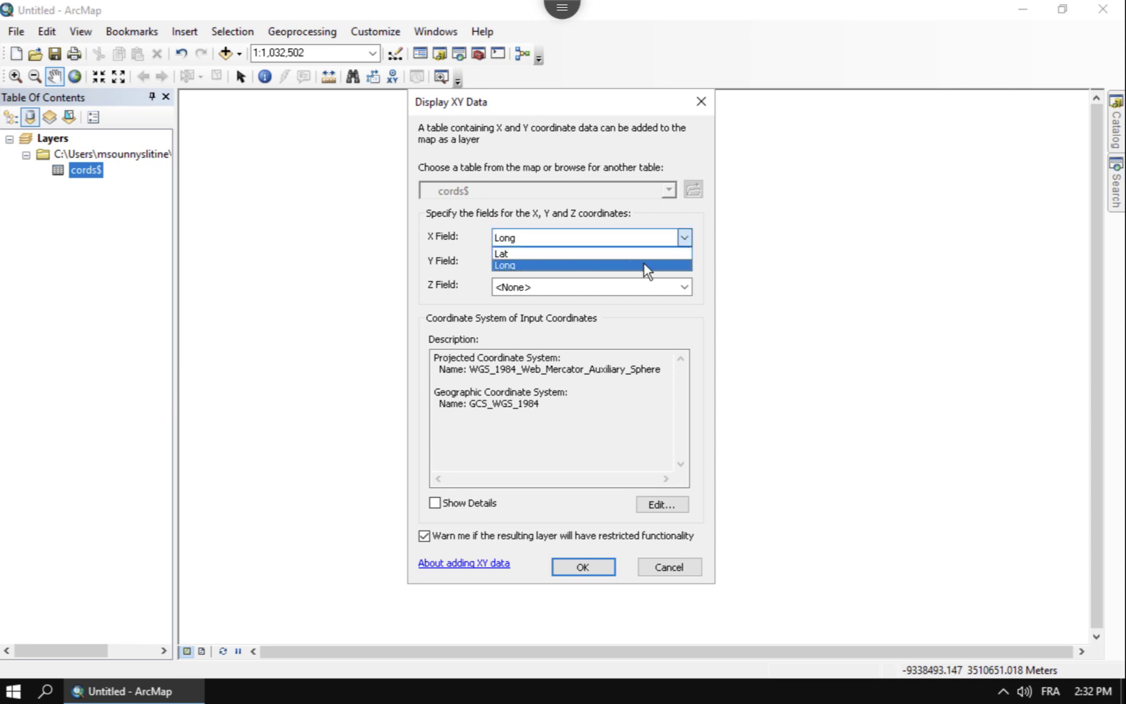
pyautogui.click(514, 264)
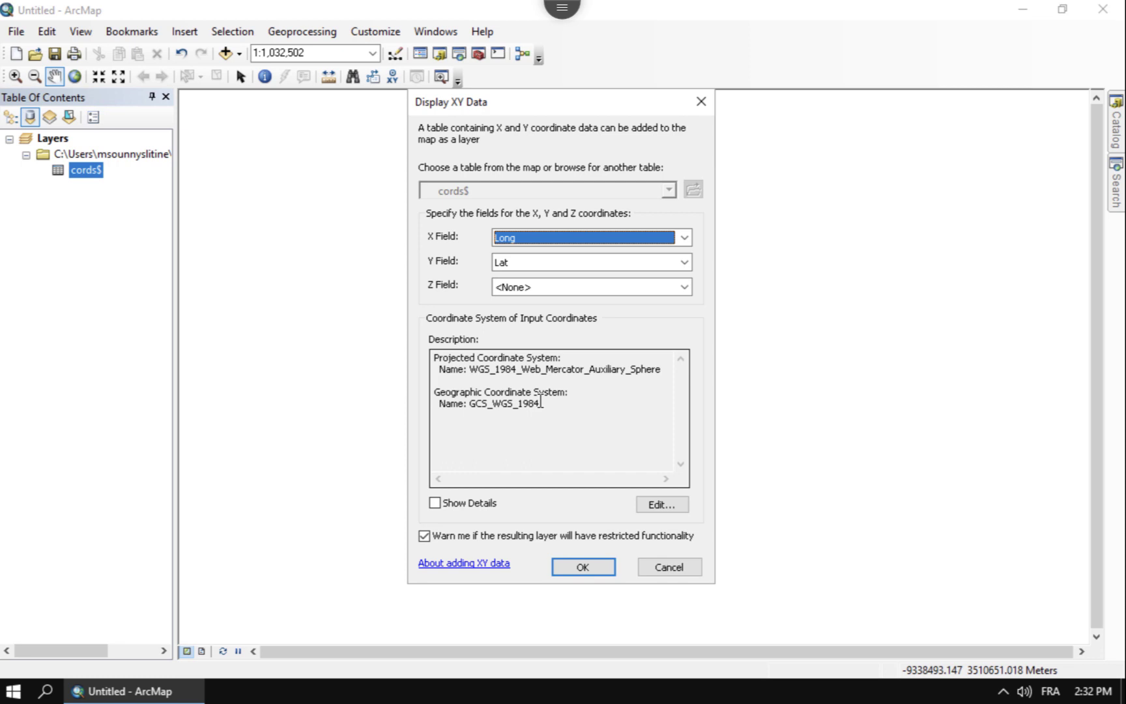
# Step: Review the input coordinate system description shown in the dialog
pyautogui.click(436, 359)
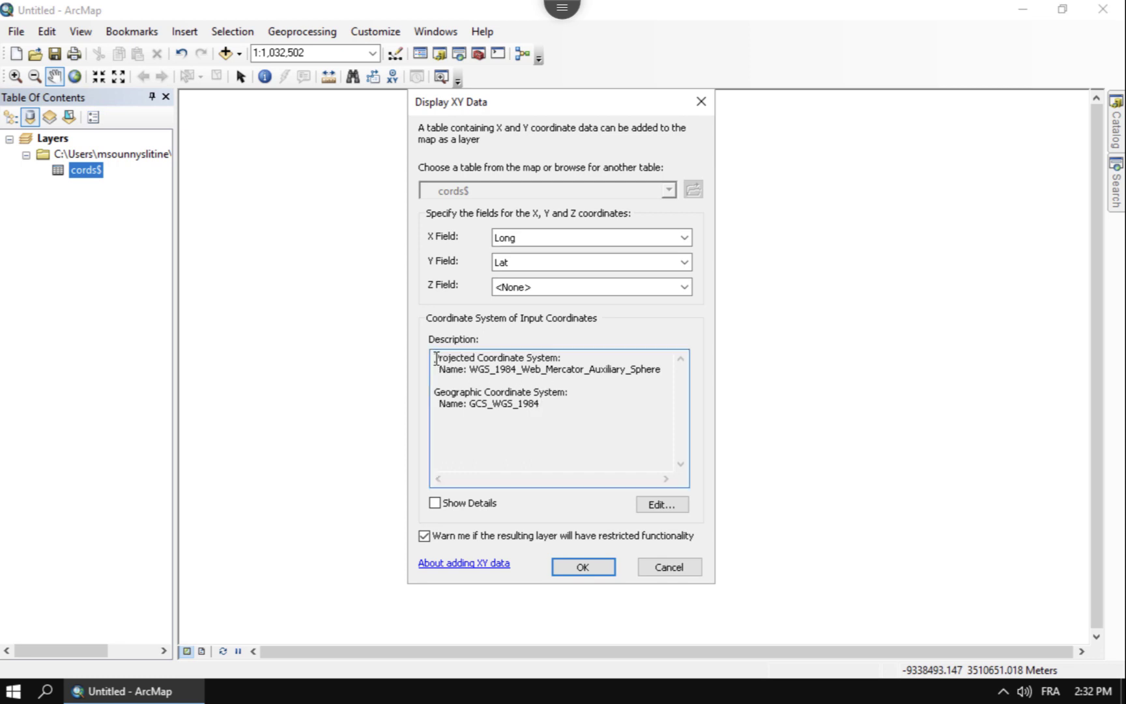
pyautogui.moveTo(436, 358); pyautogui.dragTo(635, 379)
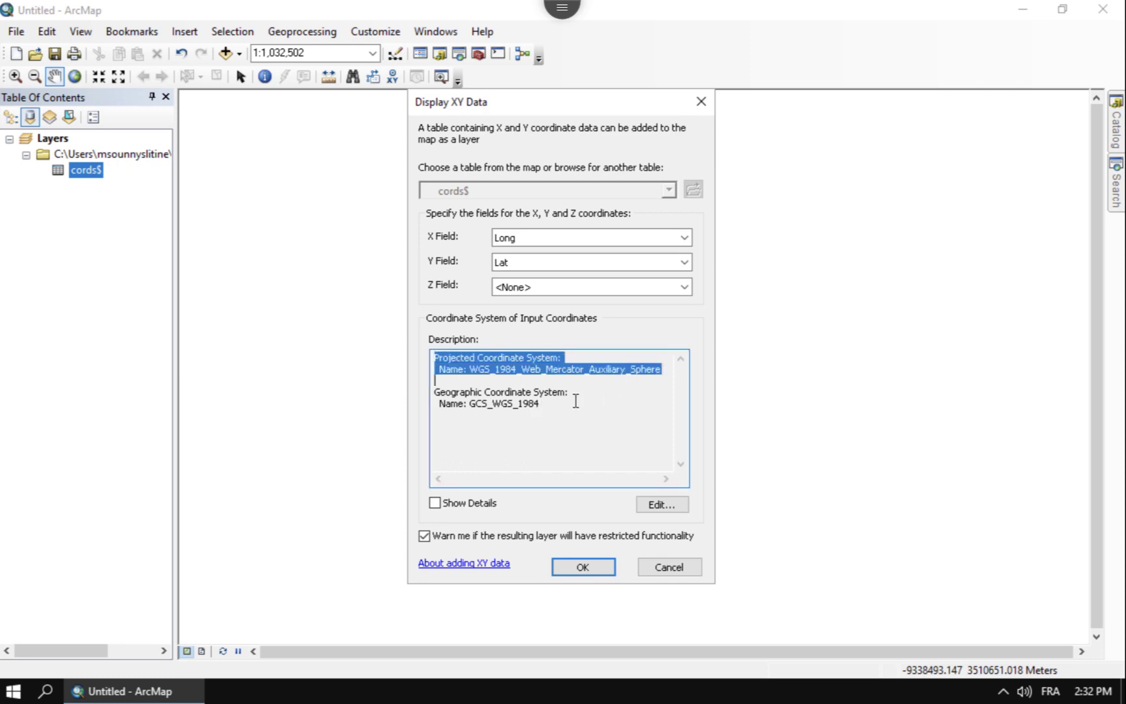
pyautogui.moveTo(576, 401); pyautogui.dragTo(468, 391)
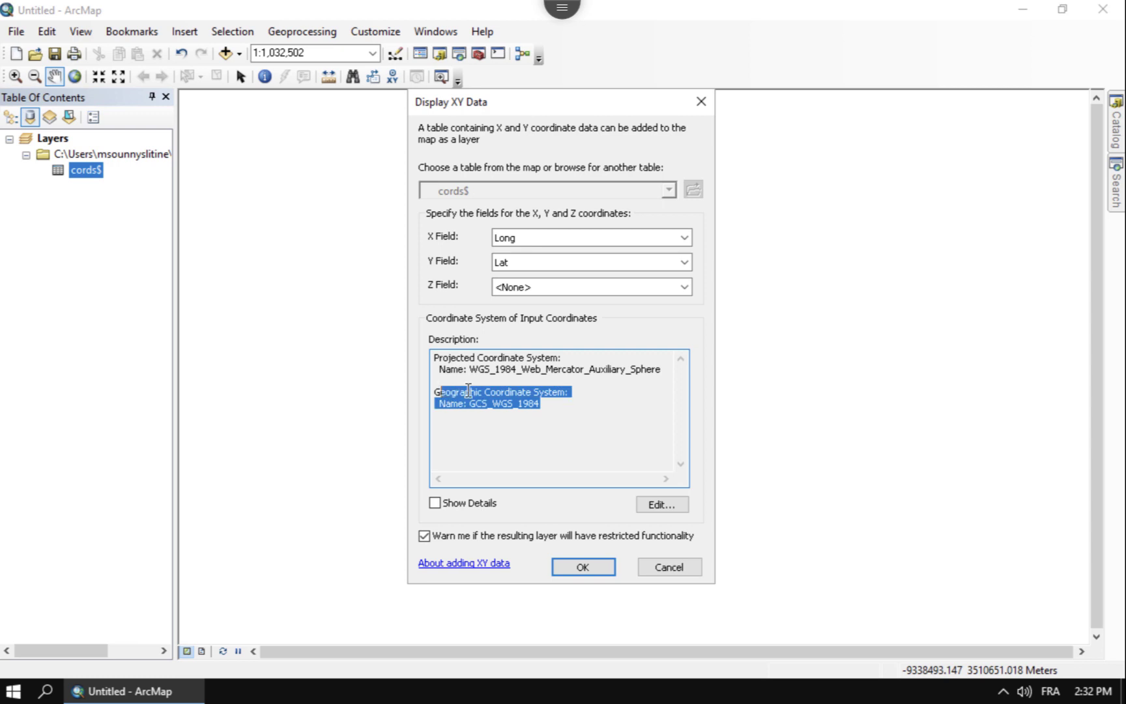
pyautogui.click(606, 404)
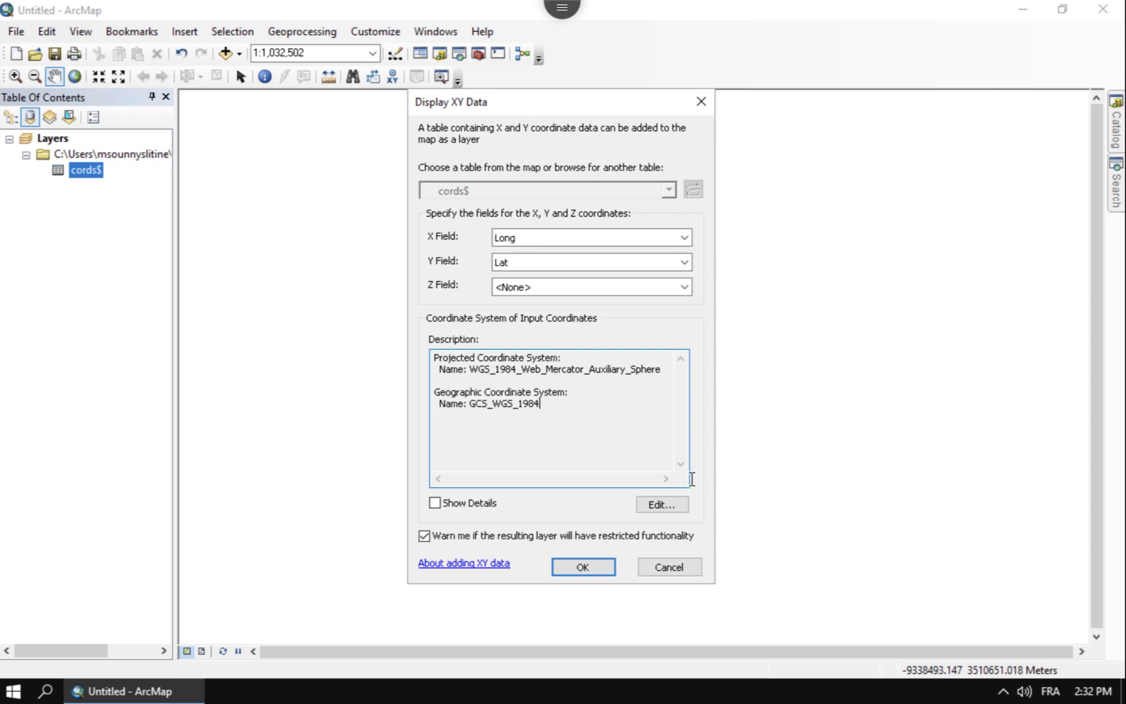
# Step: Choose Geographic Coordinate Systems > World > WGS 1984 as the input coordinate system
pyautogui.click(659, 503)
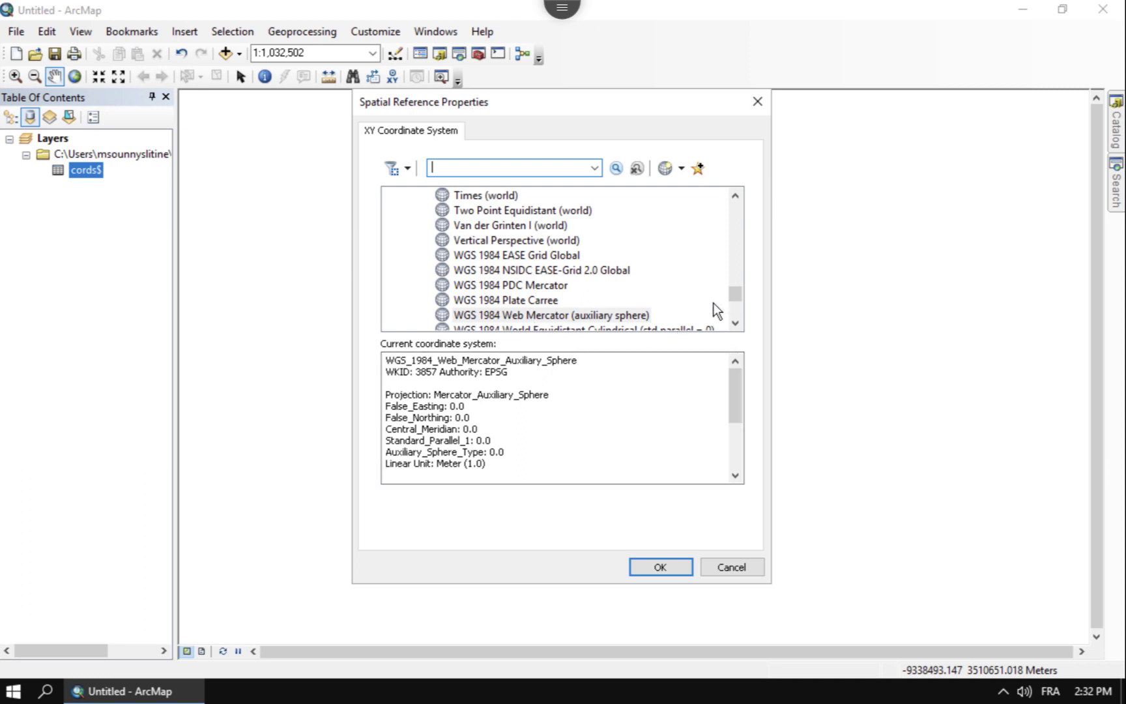
pyautogui.moveTo(735, 293); pyautogui.dragTo(569, 217)
pyautogui.moveTo(734, 297); pyautogui.dragTo(740, 187)
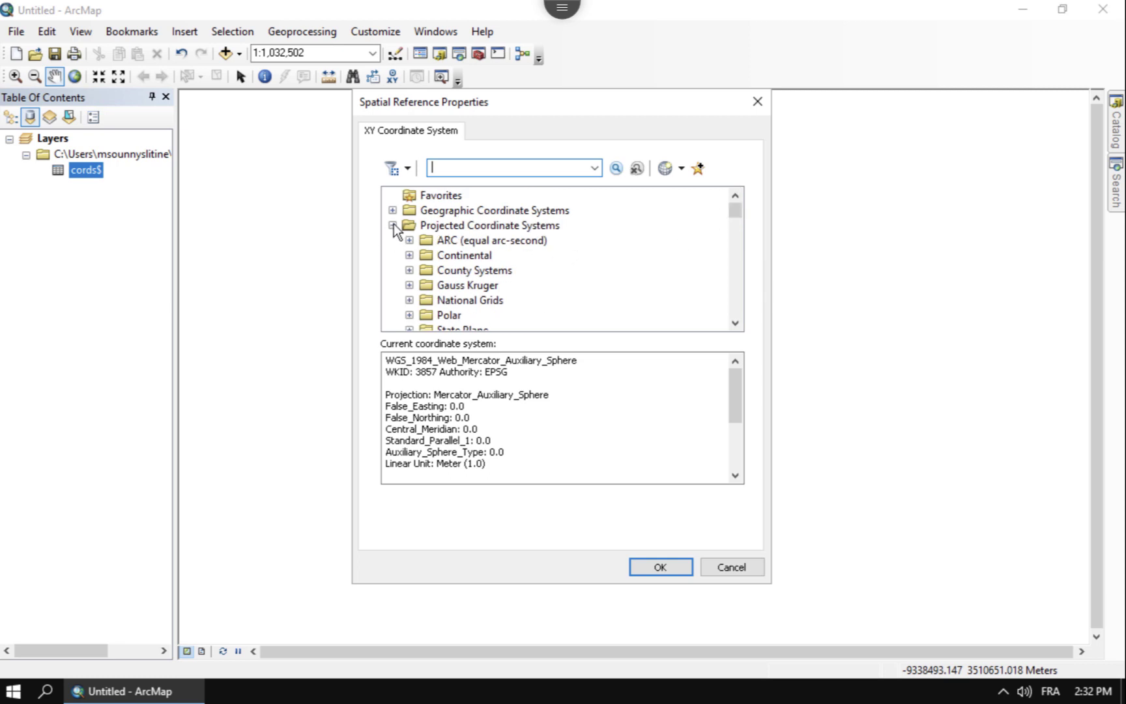
pyautogui.click(392, 225)
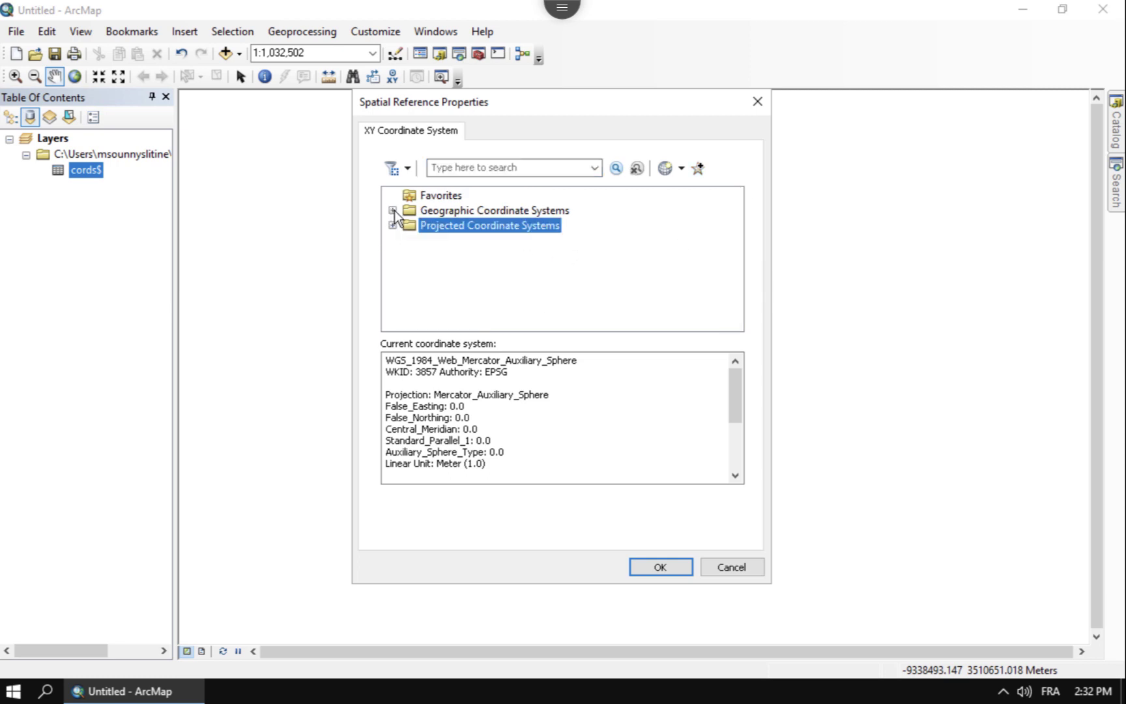
pyautogui.click(393, 210)
pyautogui.moveTo(734, 235); pyautogui.dragTo(757, 337)
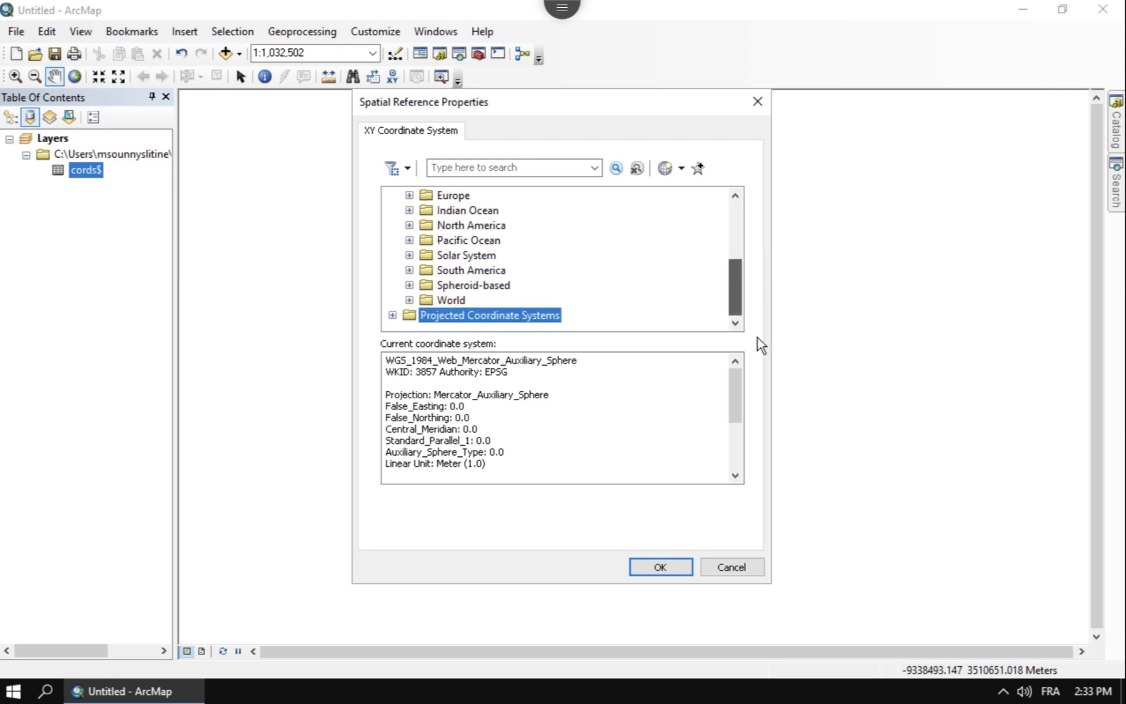
pyautogui.click(409, 300)
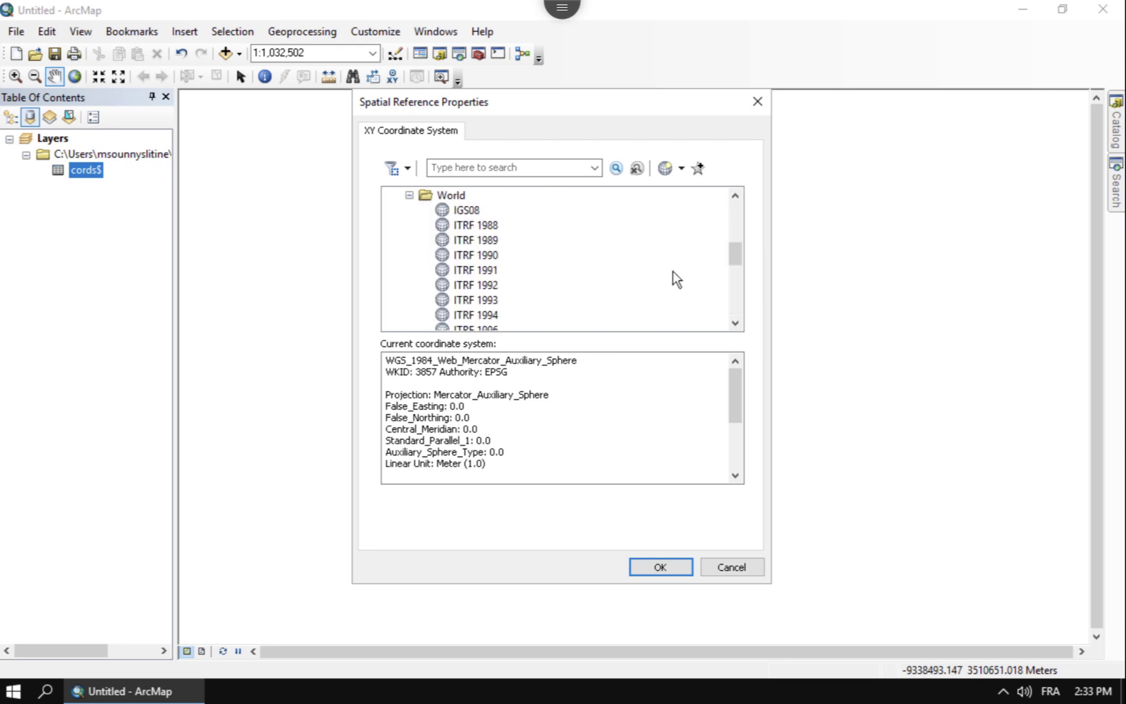
pyautogui.moveTo(741, 288); pyautogui.dragTo(751, 335)
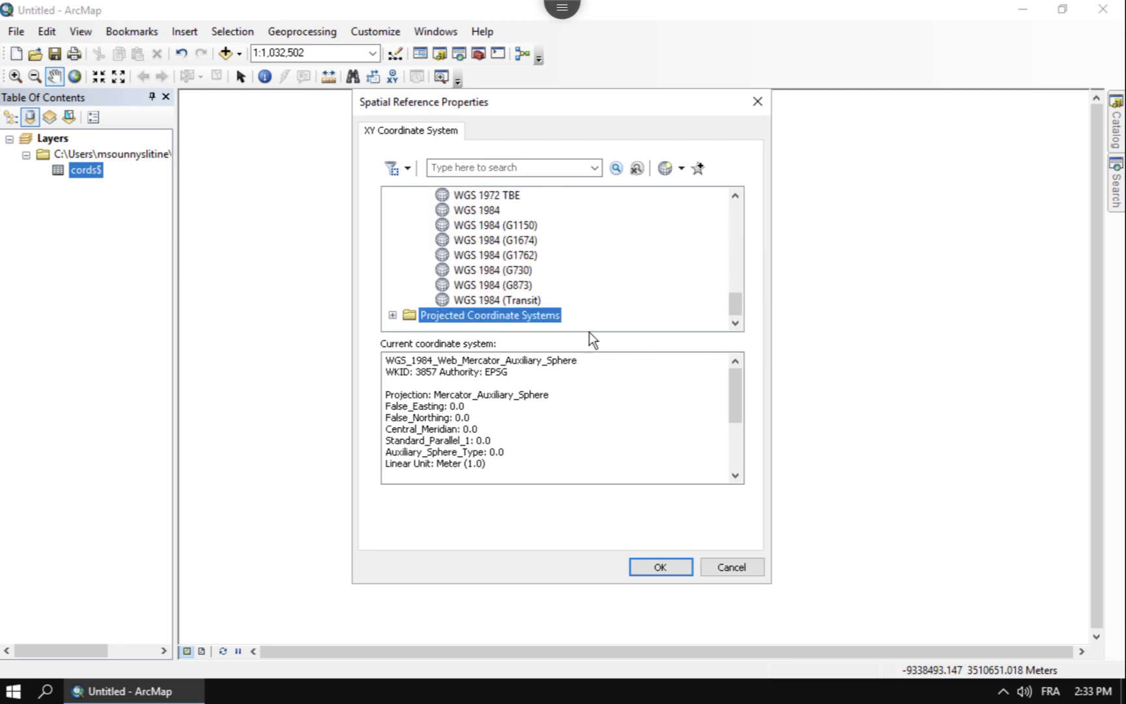
pyautogui.click(486, 210)
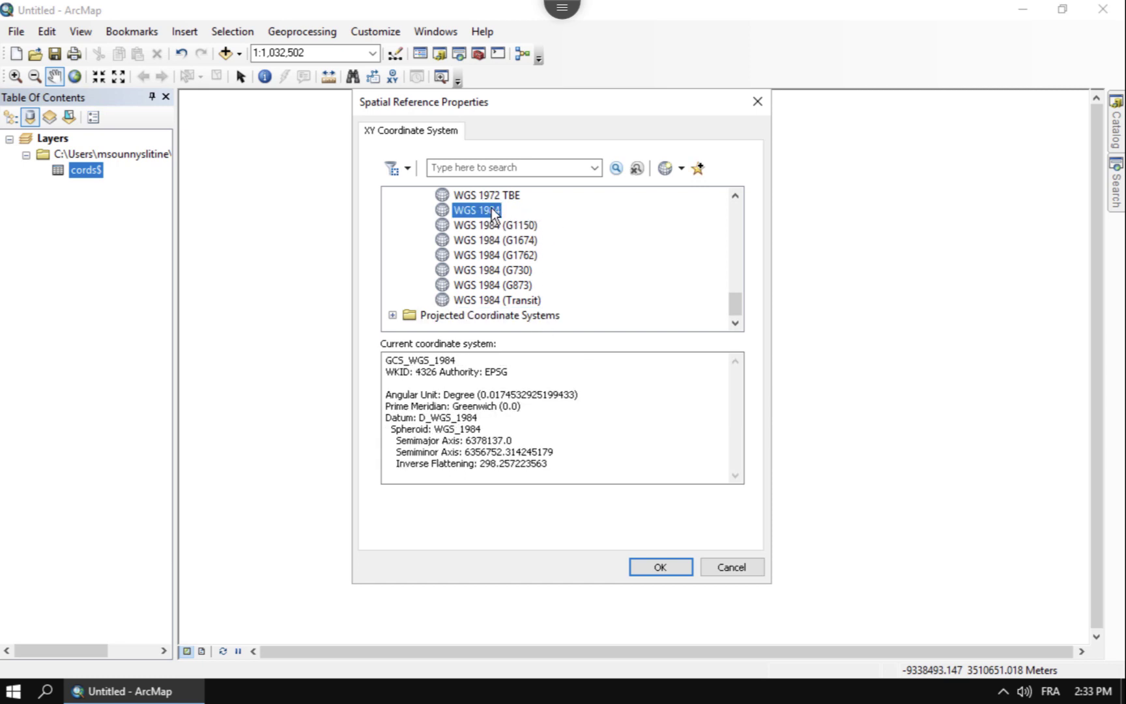
# Step: Confirm WGS 1984 and create the cords$ Events layer, accepting the Object-ID warning
pyautogui.click(663, 566)
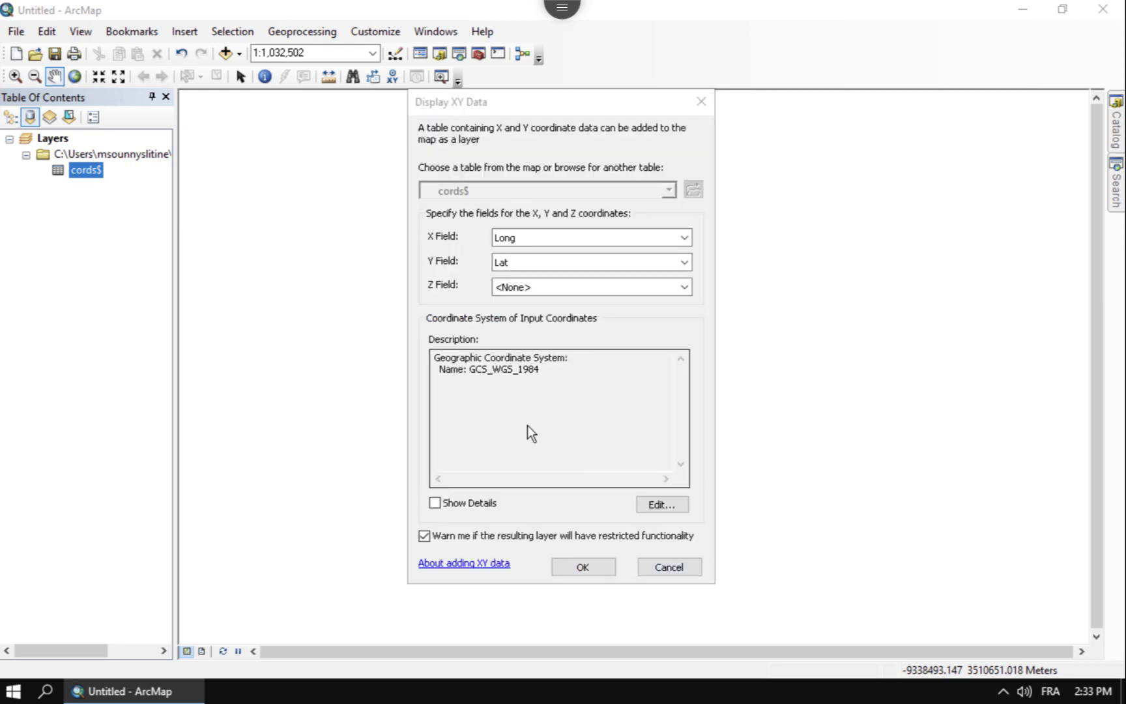
pyautogui.click(583, 568)
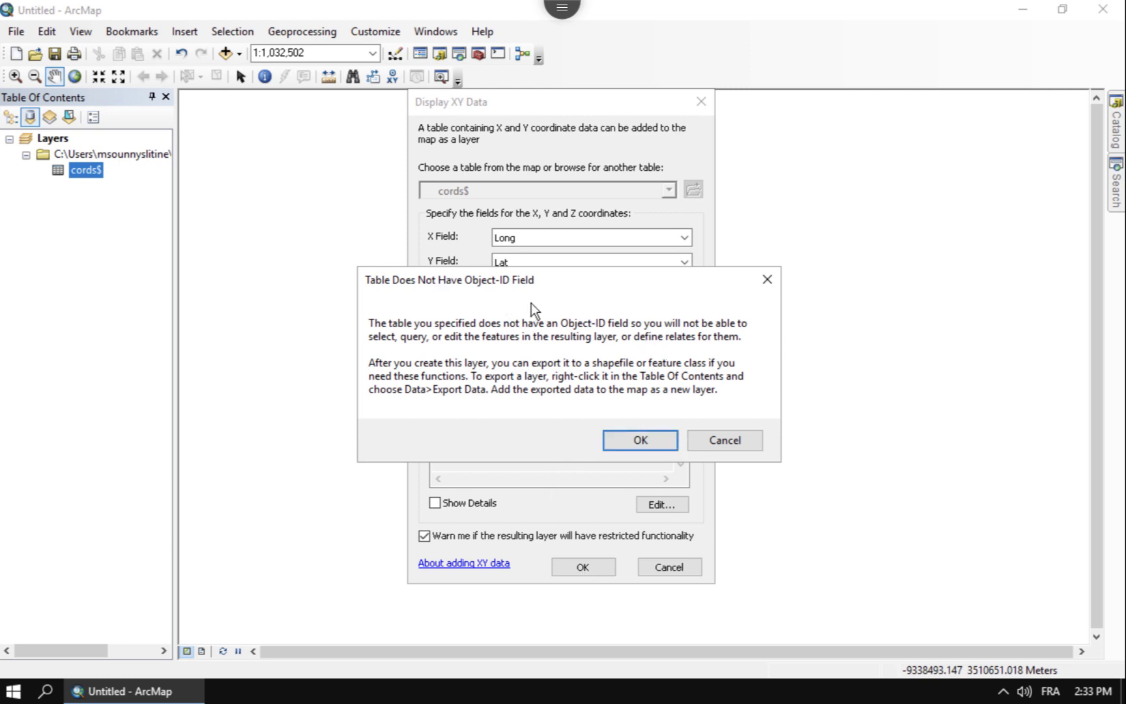
pyautogui.click(640, 441)
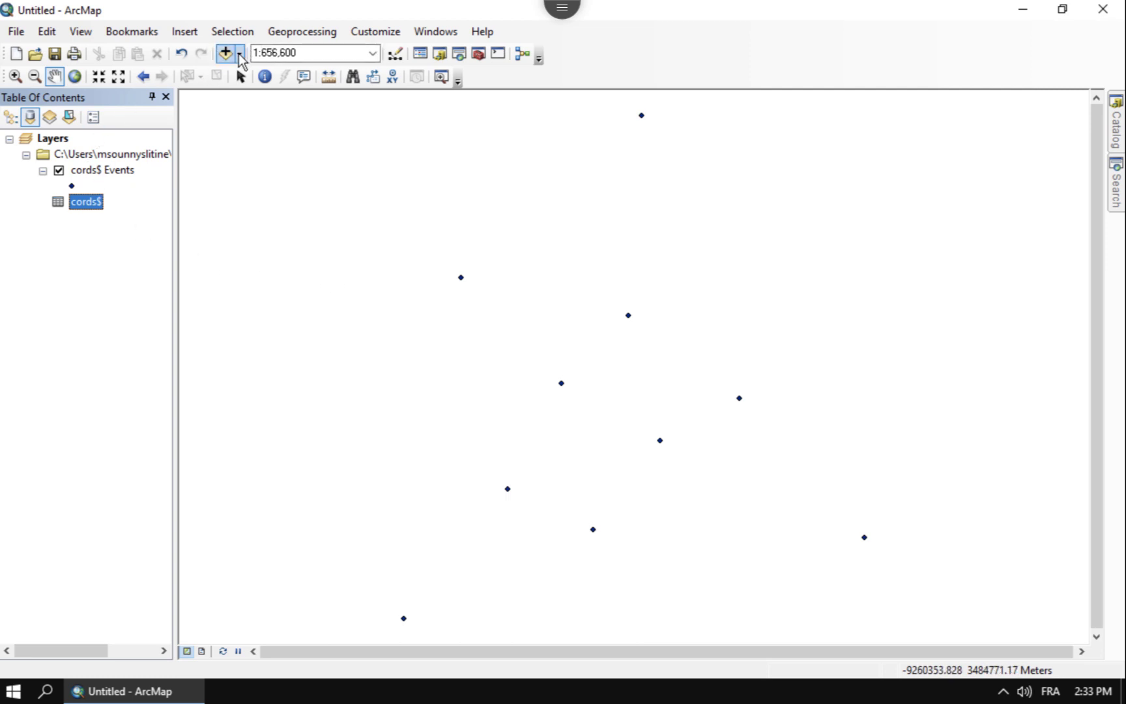
# Step: Add the National Geographic basemap beneath the ten points
pyautogui.click(239, 55)
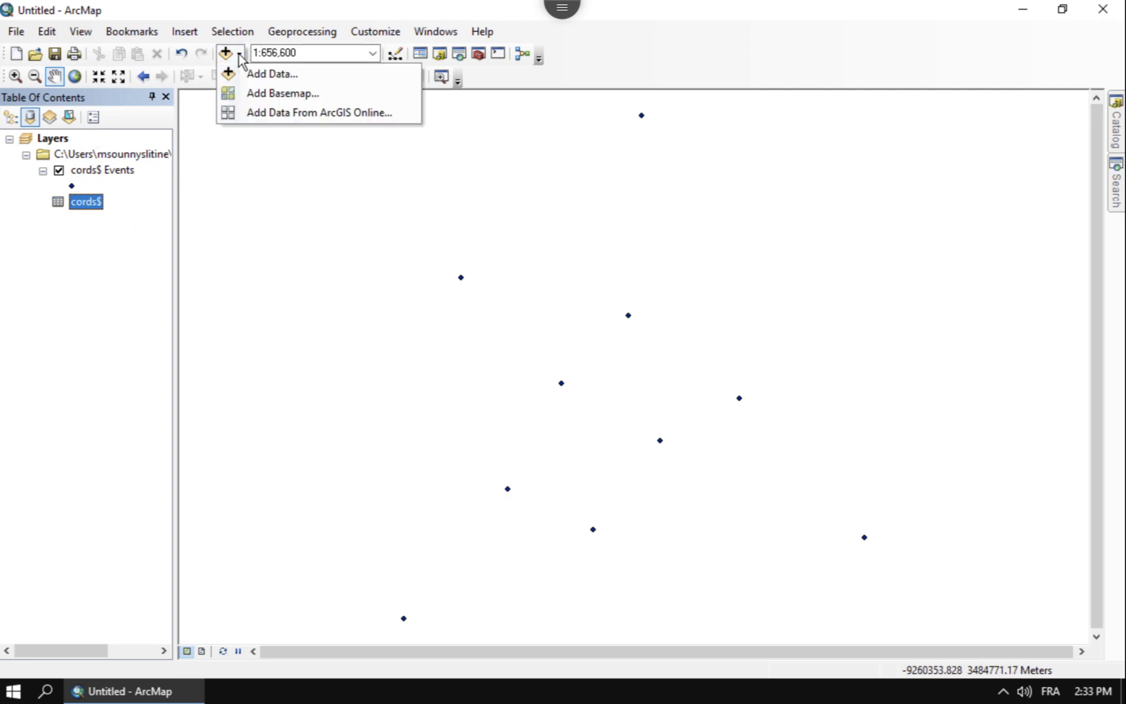
pyautogui.click(270, 93)
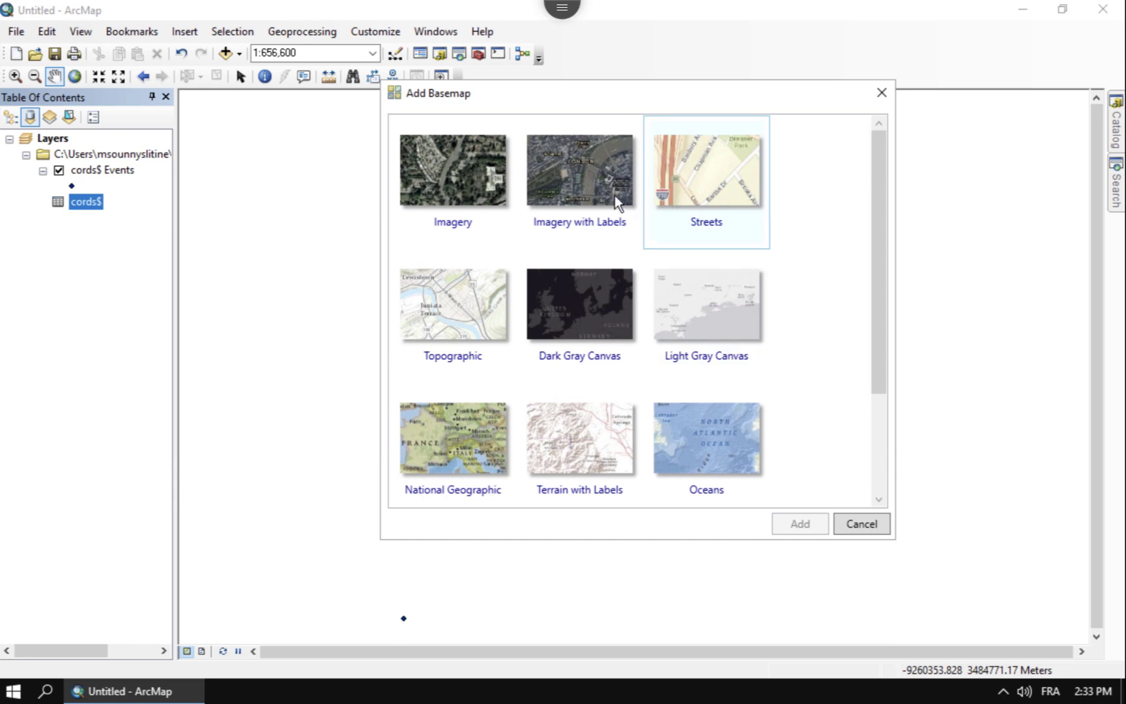
pyautogui.click(434, 443)
pyautogui.click(807, 528)
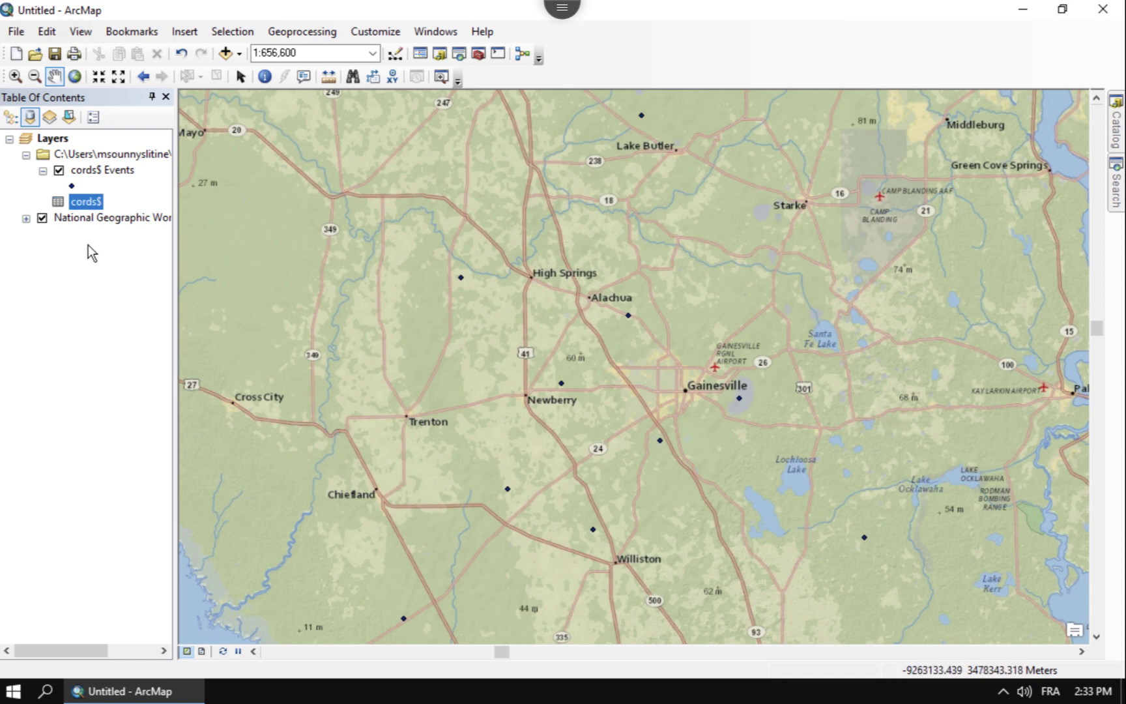
# Step: Change the cords$ Events point symbol colour to bright blue
pyautogui.click(70, 185)
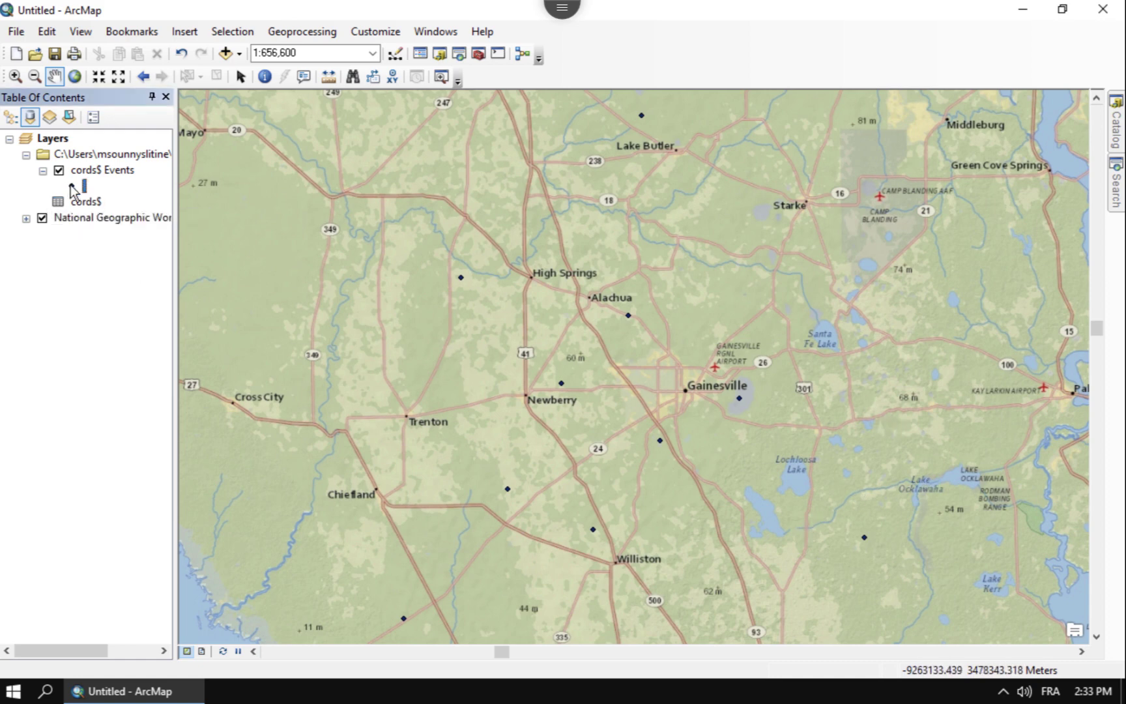
pyautogui.click(72, 186)
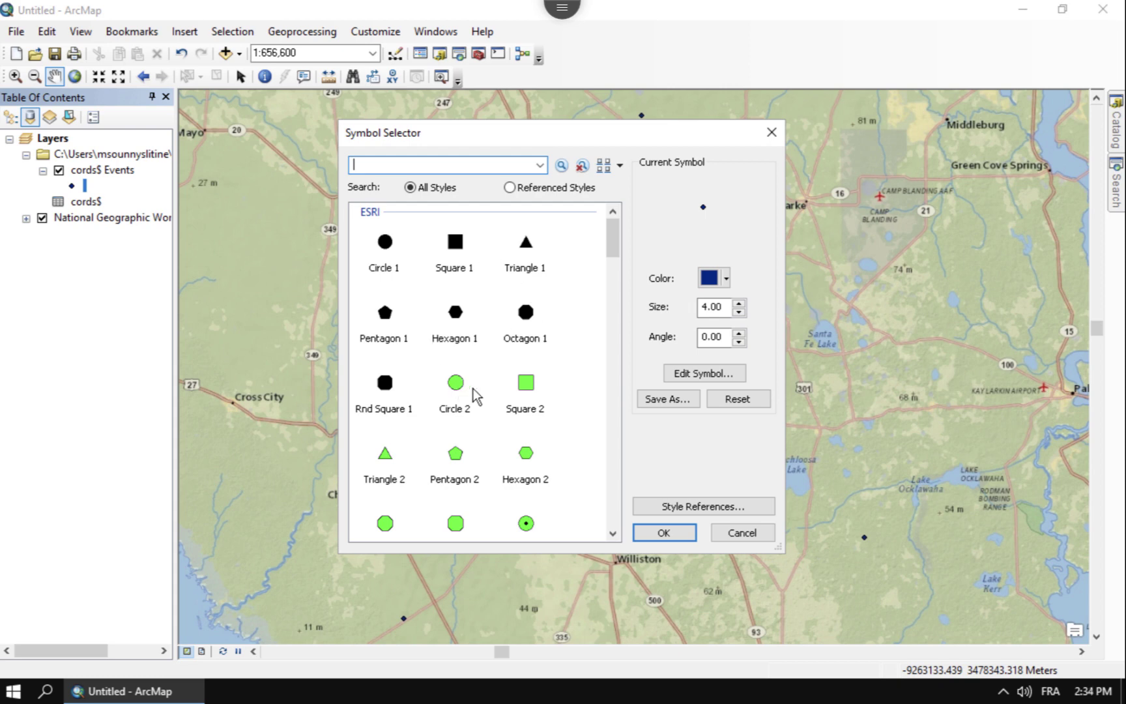
pyautogui.click(725, 279)
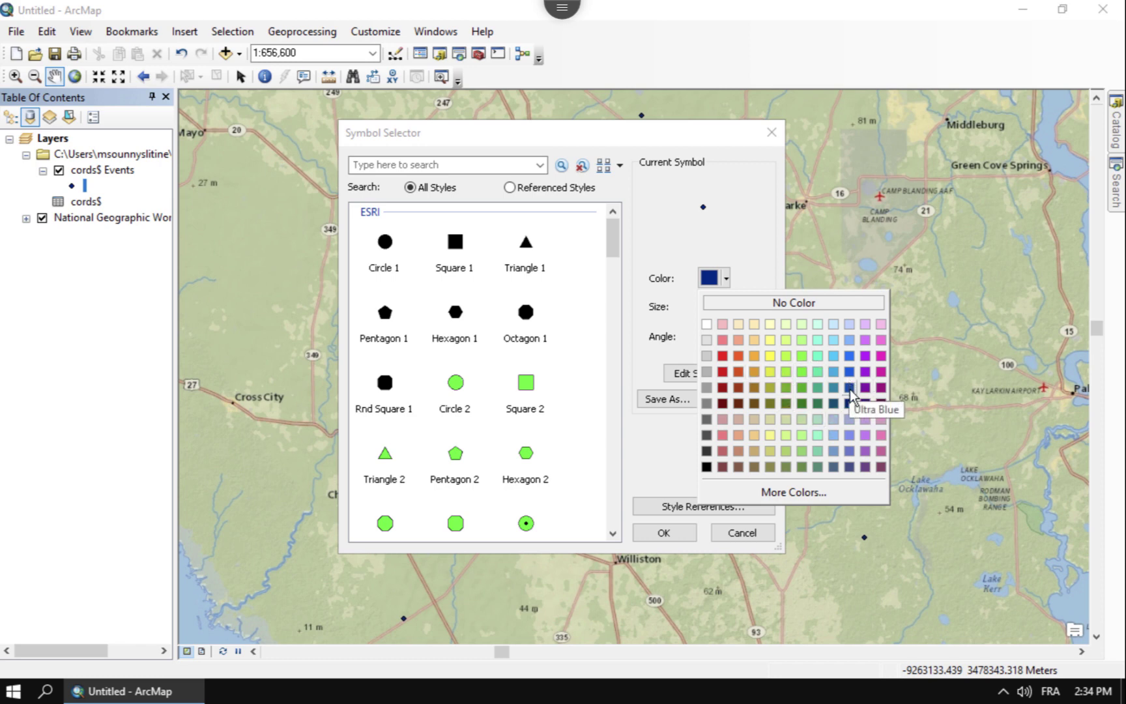
pyautogui.click(849, 370)
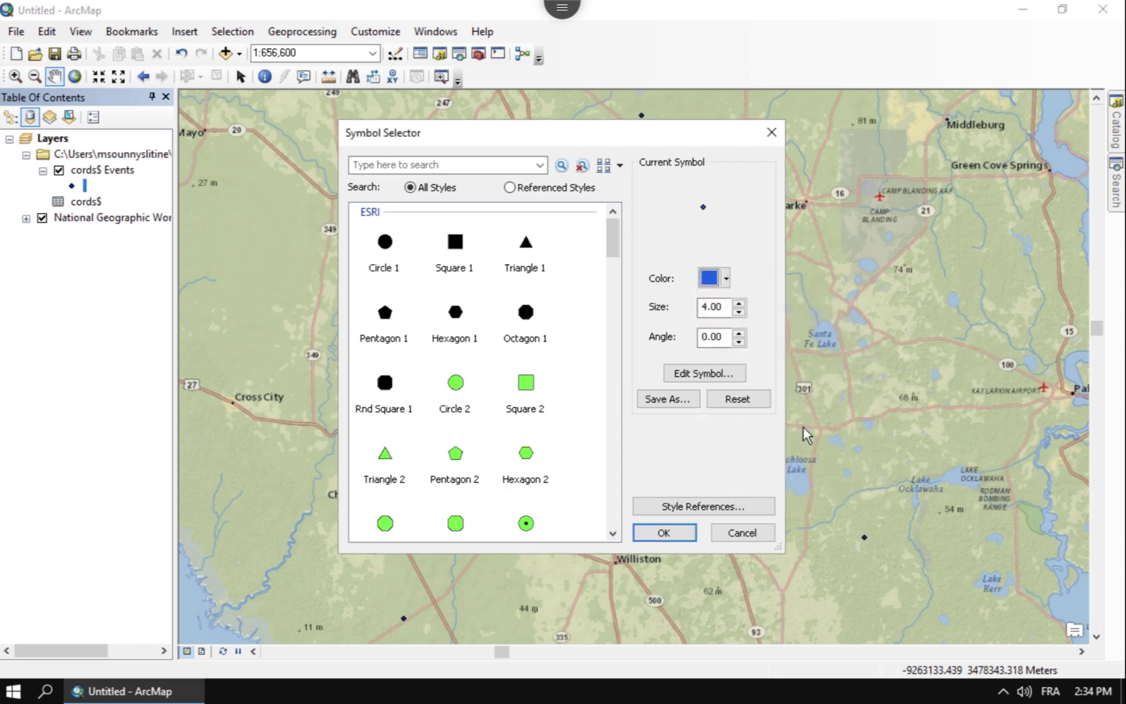
pyautogui.click(664, 534)
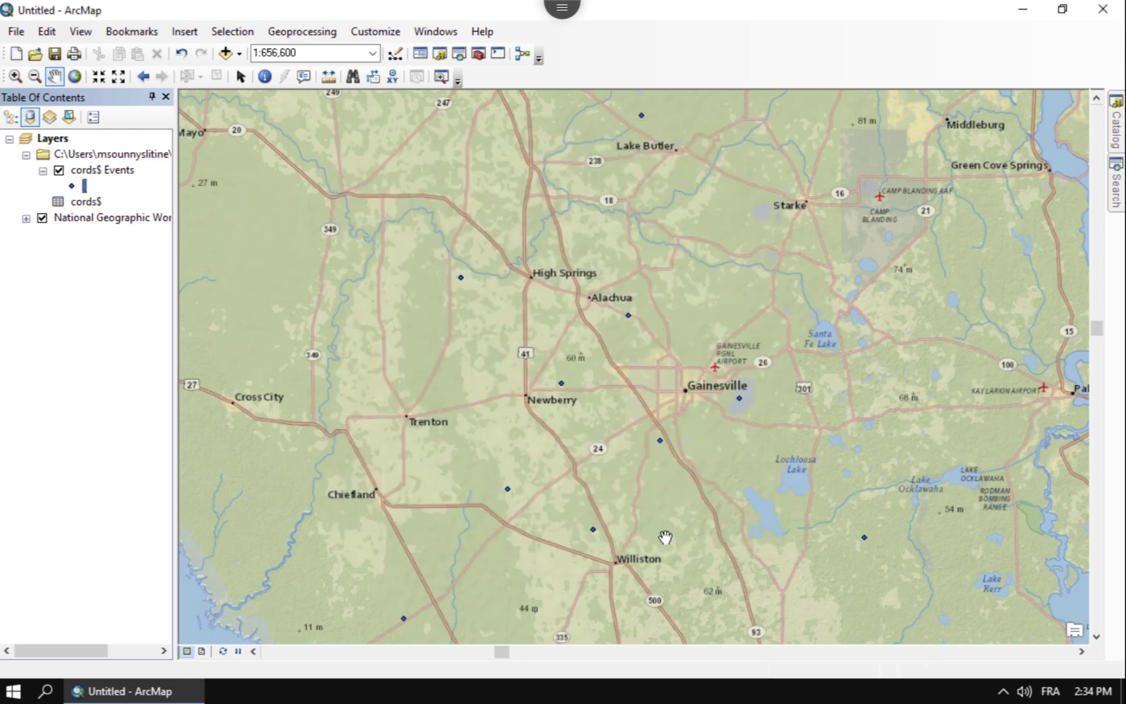
# Step: Replace it with a large black Circle 1 symbol at size 18
pyautogui.click(72, 187)
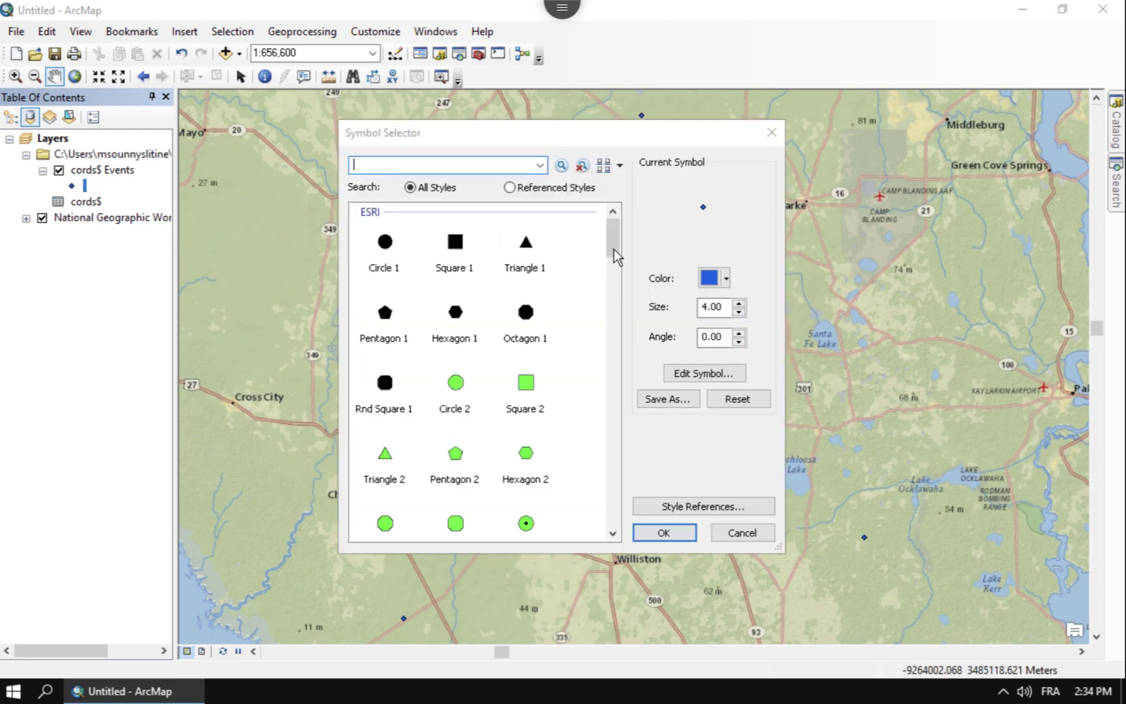
pyautogui.click(385, 243)
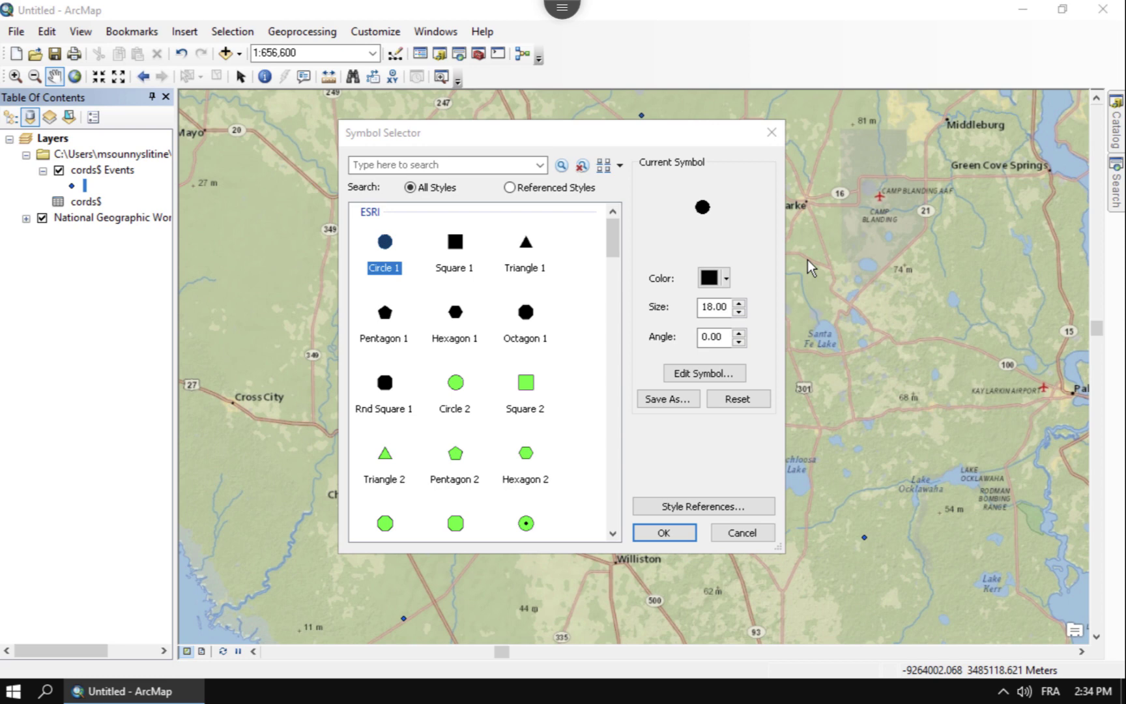
pyautogui.click(739, 304)
pyautogui.click(664, 533)
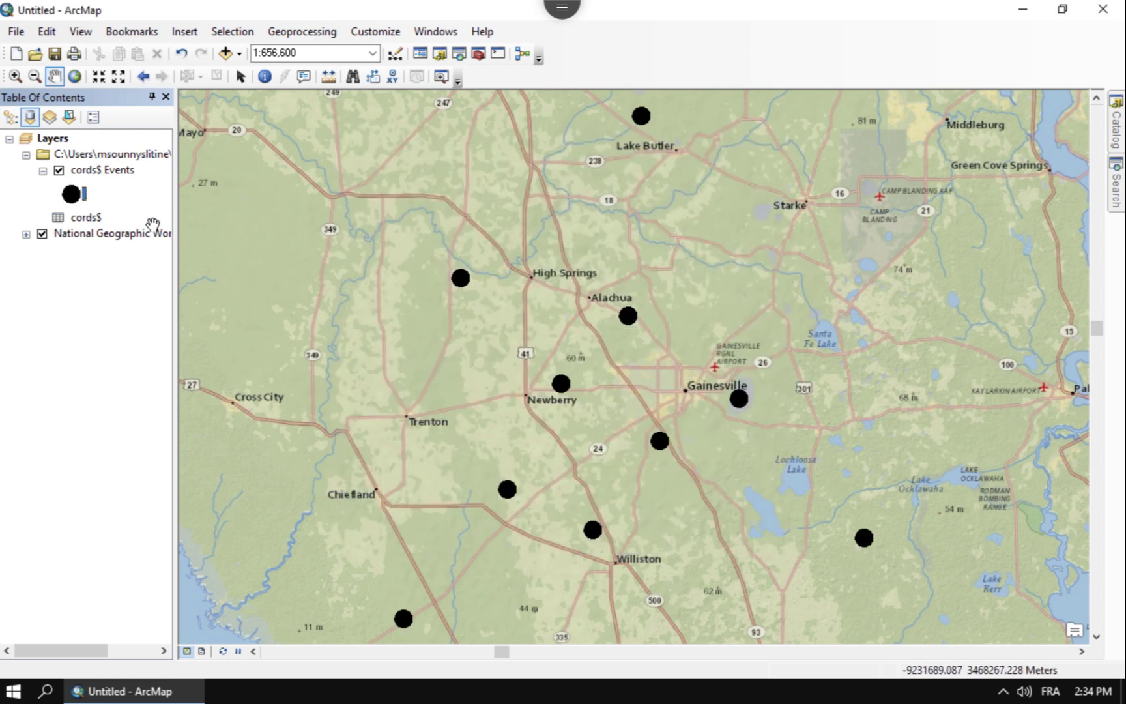
pyautogui.rightClick(98, 169)
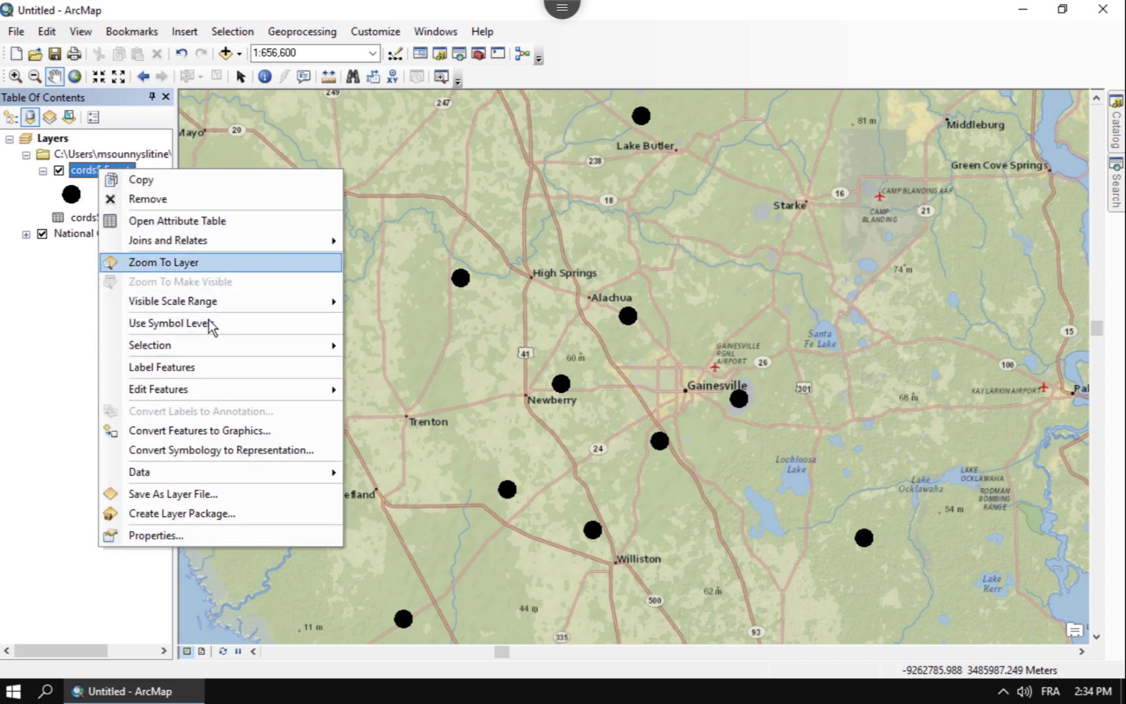
pyautogui.click(207, 221)
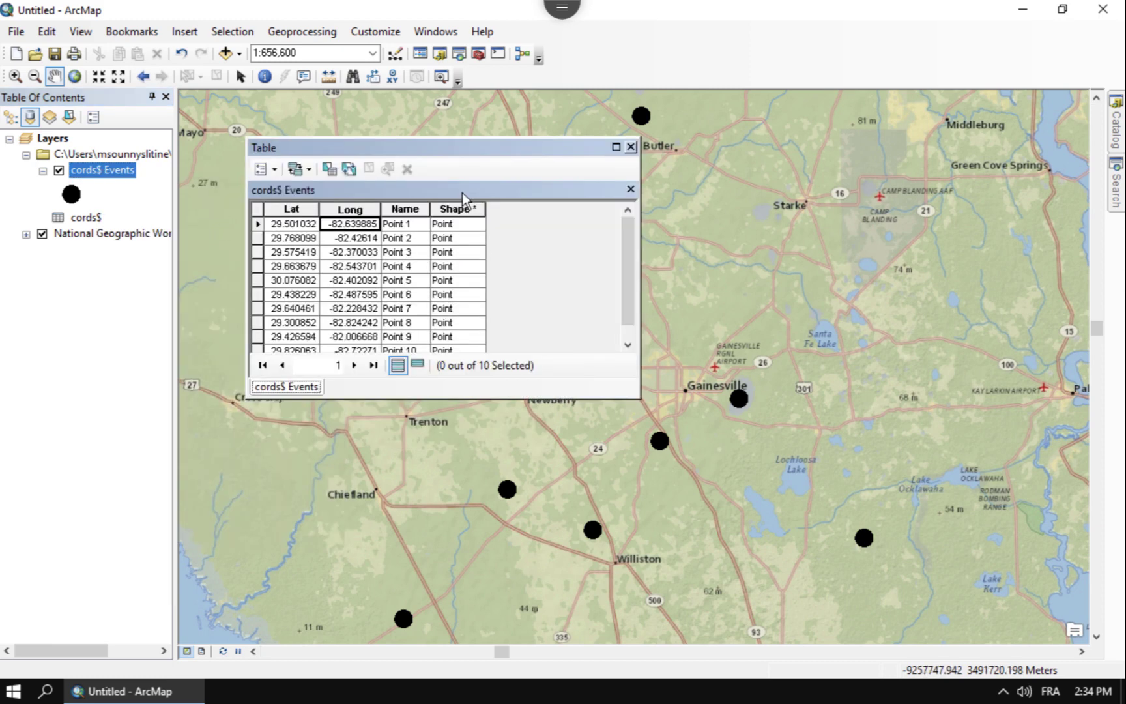
pyautogui.click(410, 209)
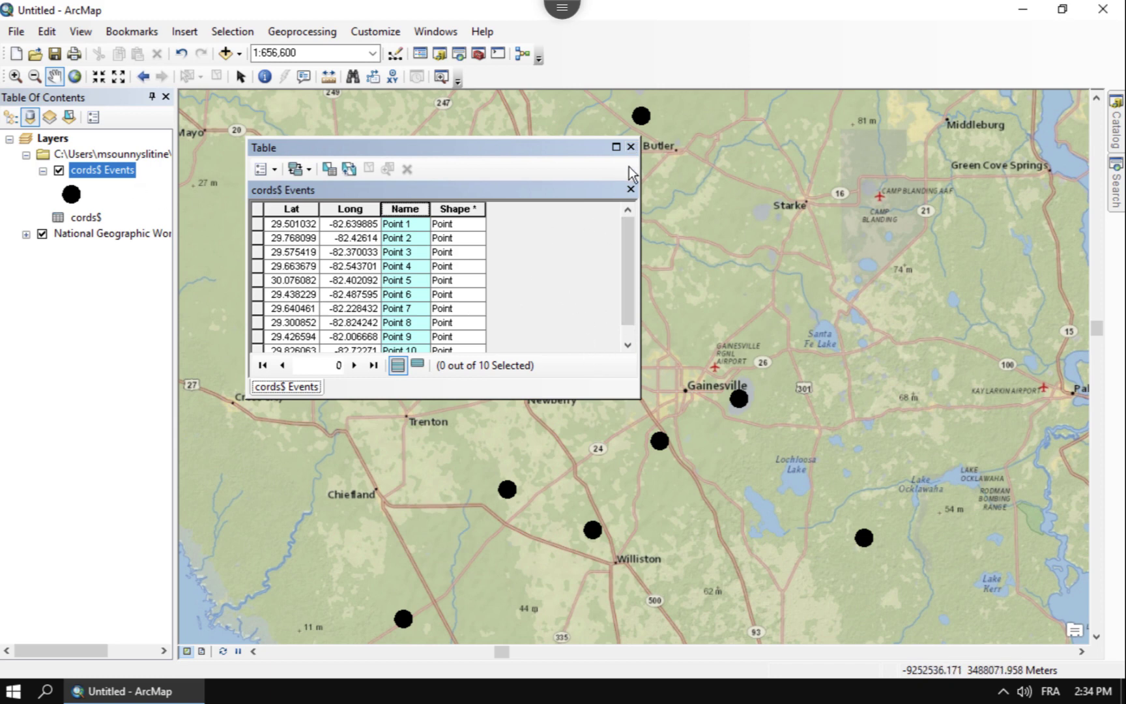
pyautogui.click(630, 147)
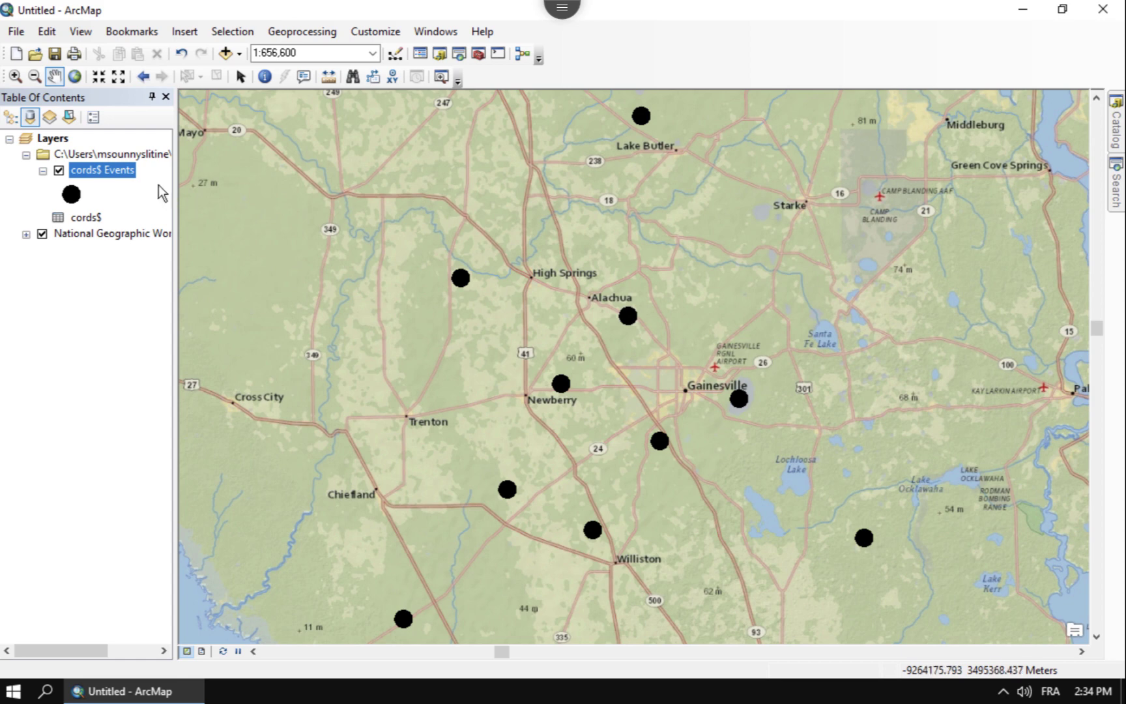
# Step: Start exporting the cords$ Events data and browse for an output location
pyautogui.rightClick(119, 171)
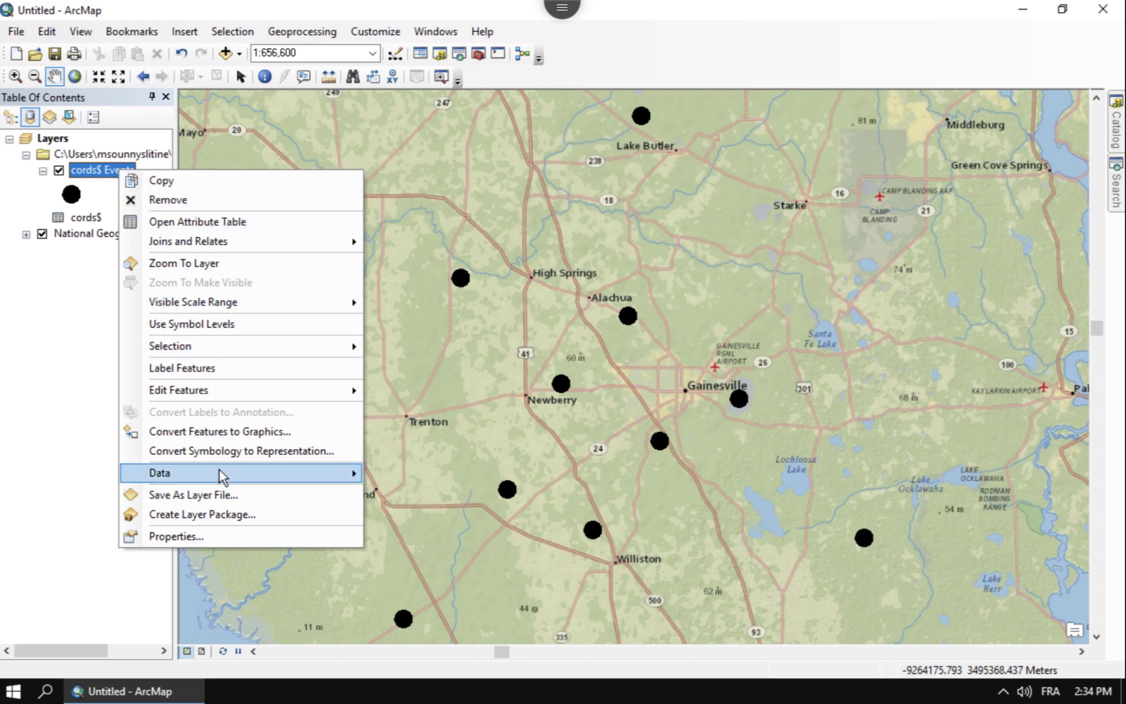
pyautogui.moveTo(222, 475)
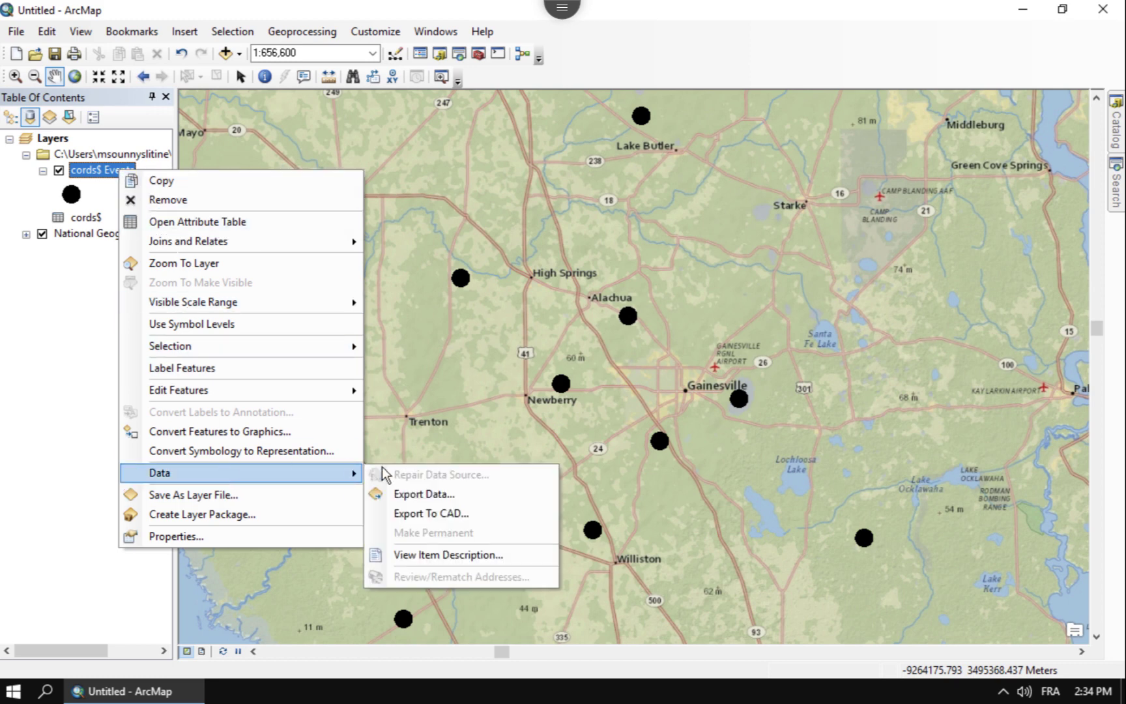
pyautogui.click(444, 497)
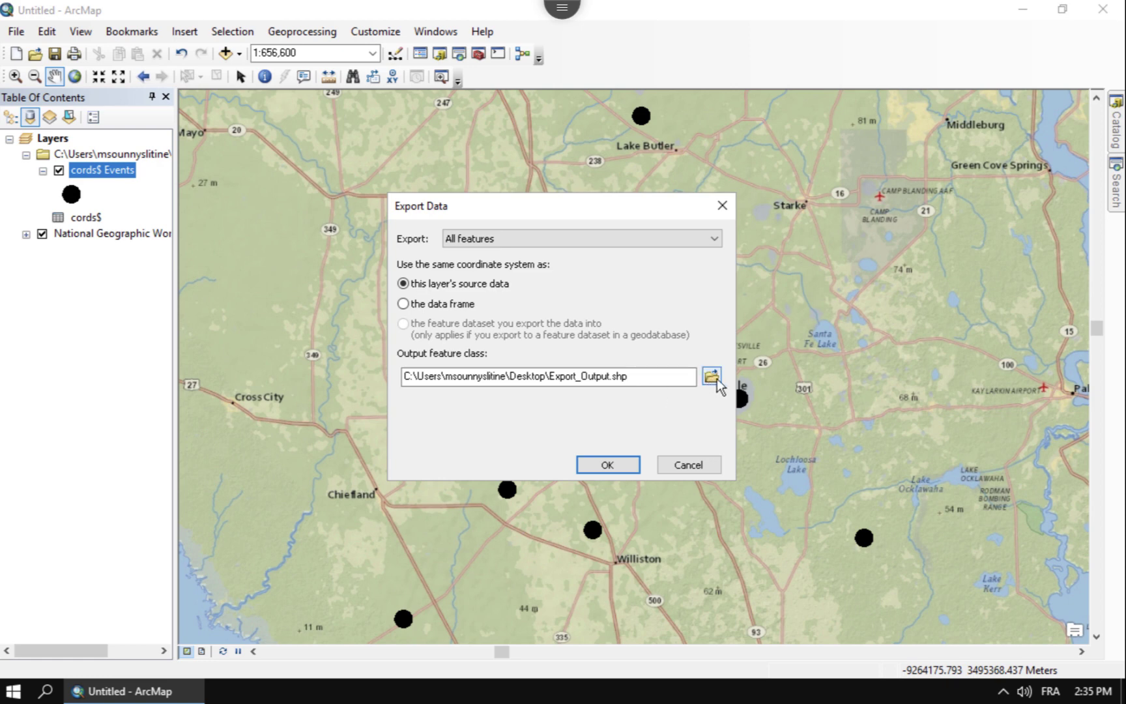
pyautogui.click(712, 377)
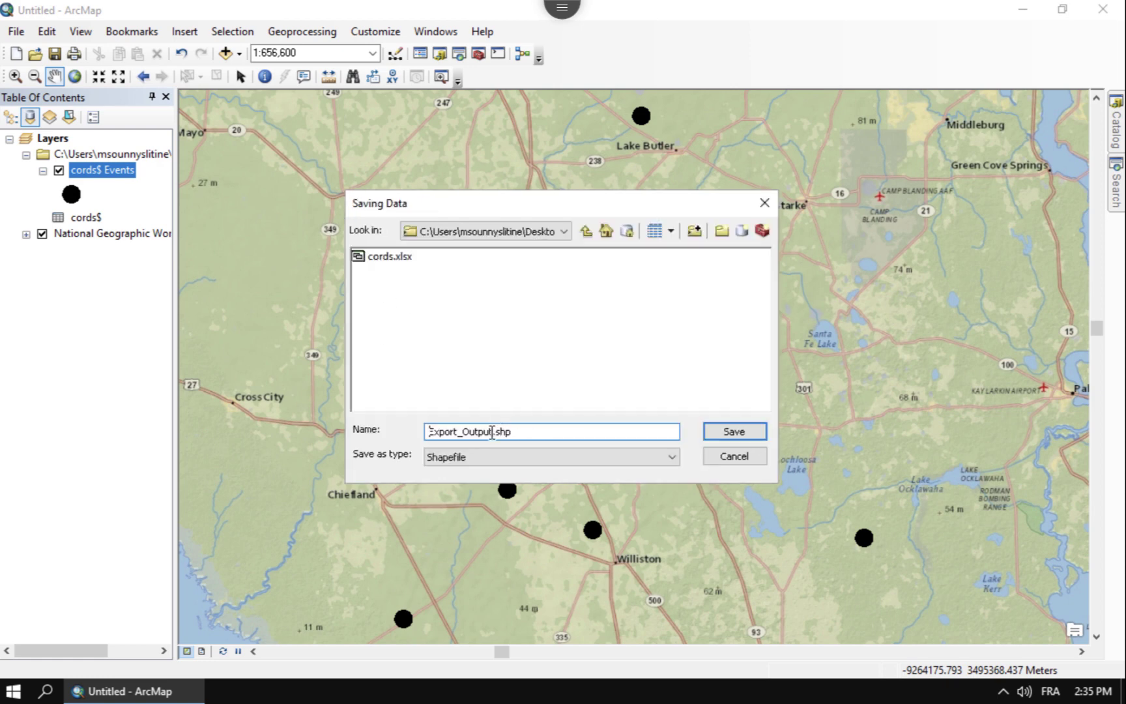
# Step: Save all features as Points.shp on the Desktop and add it to the map
pyautogui.moveTo(492, 432); pyautogui.dragTo(359, 428)
pyautogui.write('t')
pyautogui.press('BackSpace')
pyautogui.write('POIN')
pyautogui.press('BackSpace')
pyautogui.press('BackSpace')
pyautogui.write('ints')
pyautogui.click(440, 432)
pyautogui.press('BackSpace')
pyautogui.write('o')
pyautogui.click(726, 434)
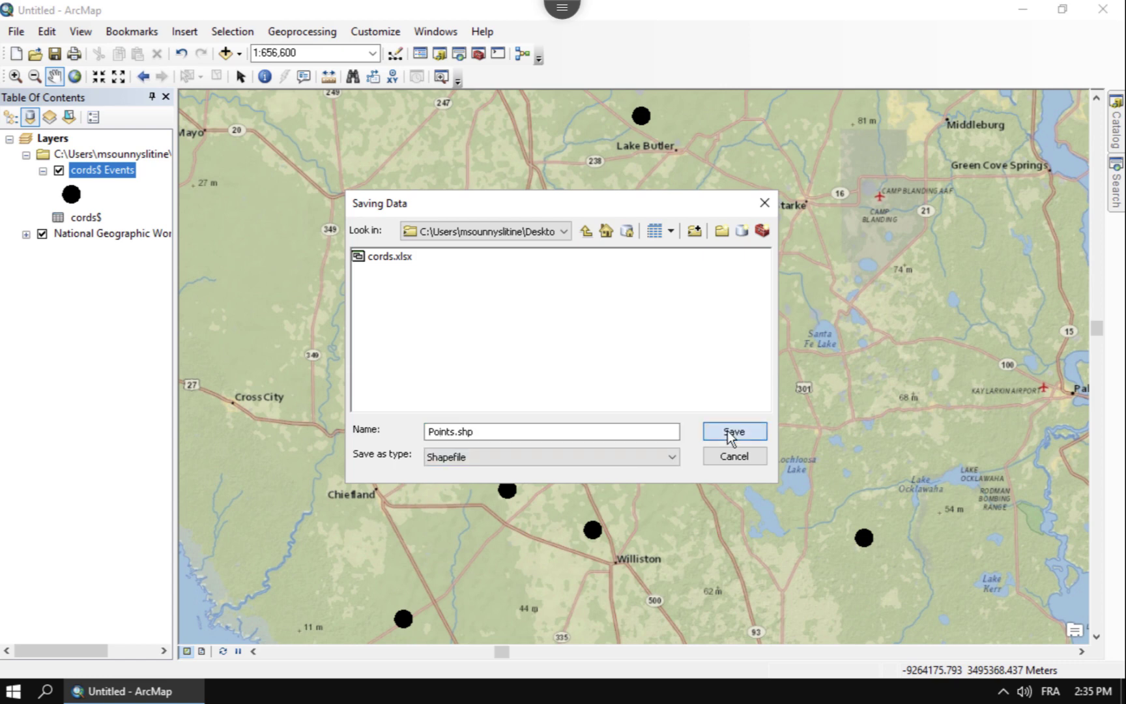
pyautogui.click(625, 465)
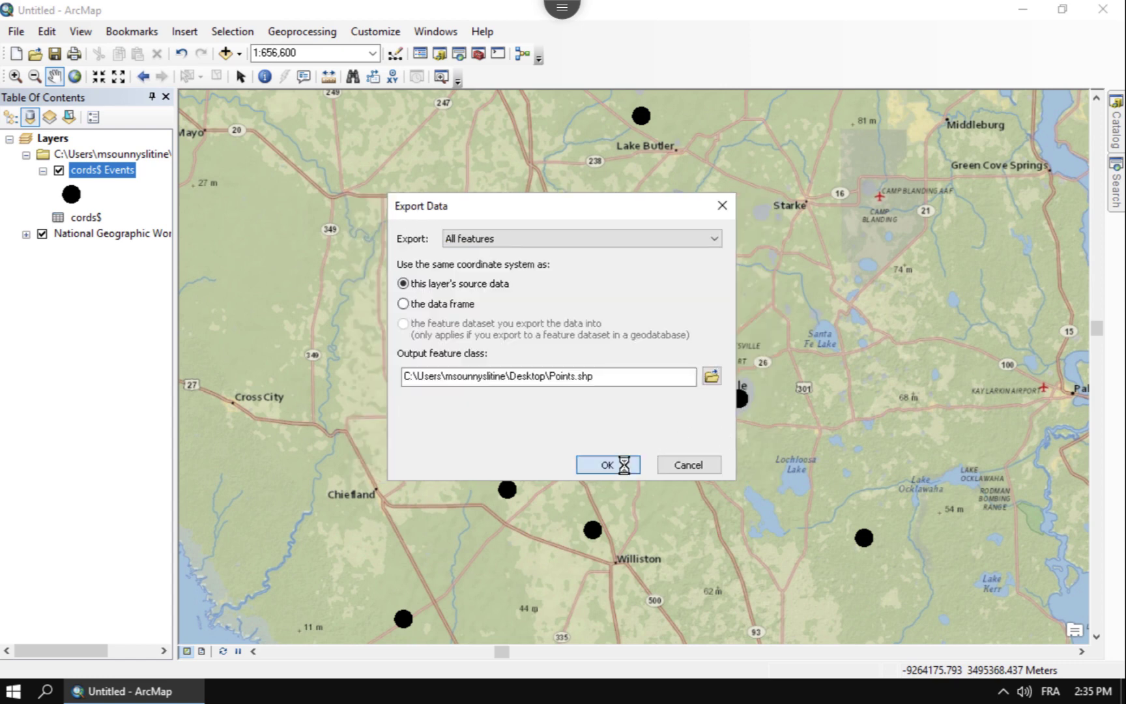
pyautogui.click(612, 413)
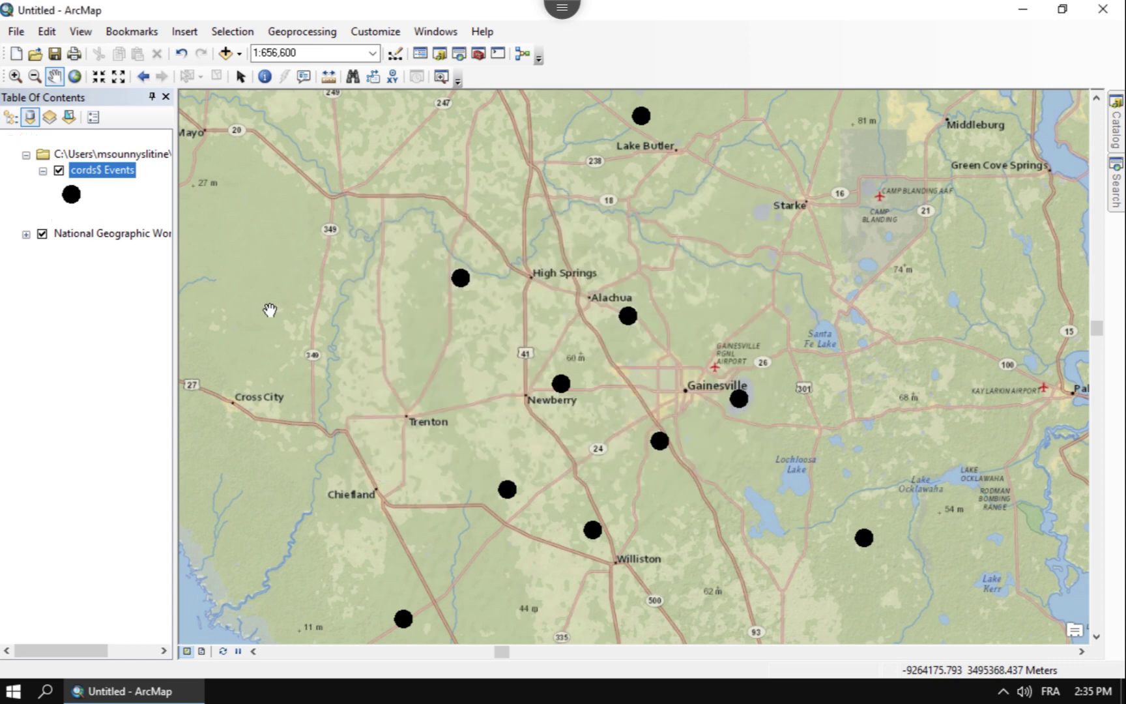
# Step: Start another cords$ Events export with geodatabase feature class as the output type
pyautogui.rightClick(86, 219)
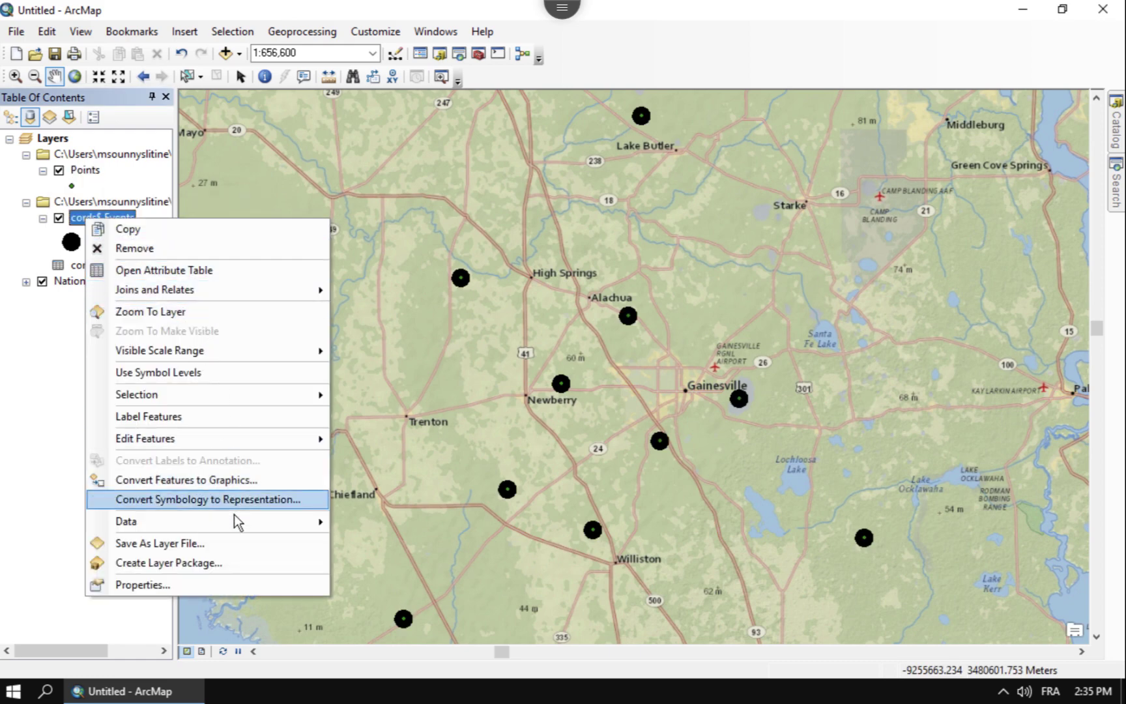
pyautogui.moveTo(239, 526)
pyautogui.click(402, 545)
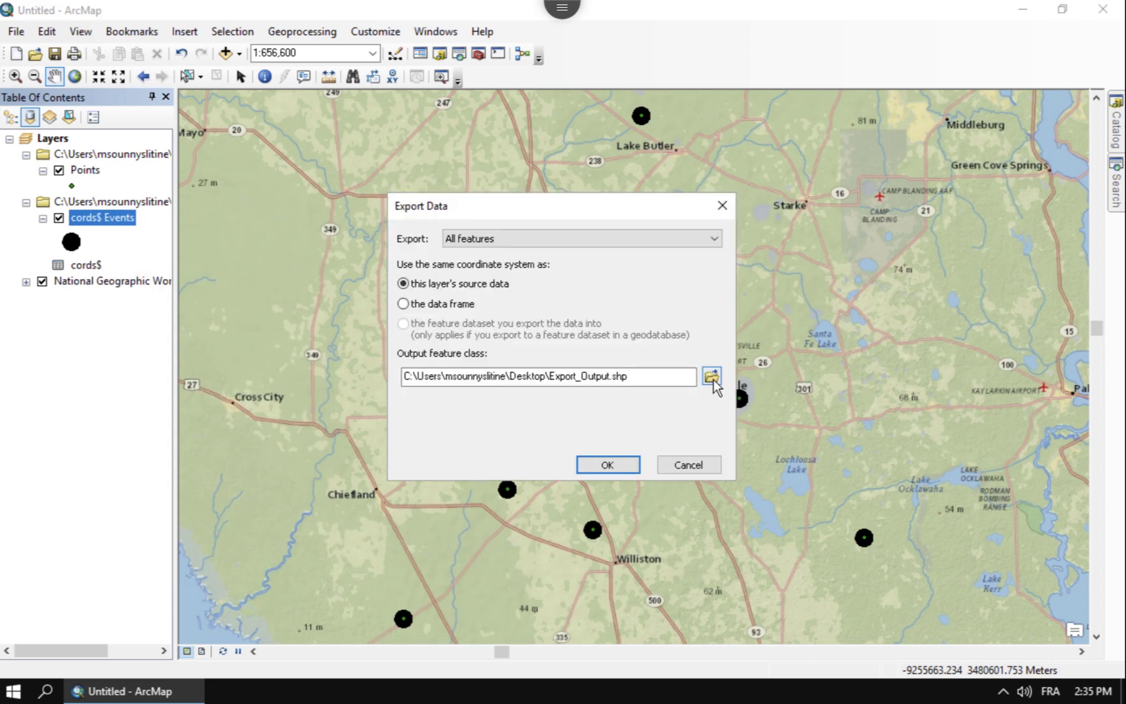
pyautogui.click(712, 377)
pyautogui.click(625, 462)
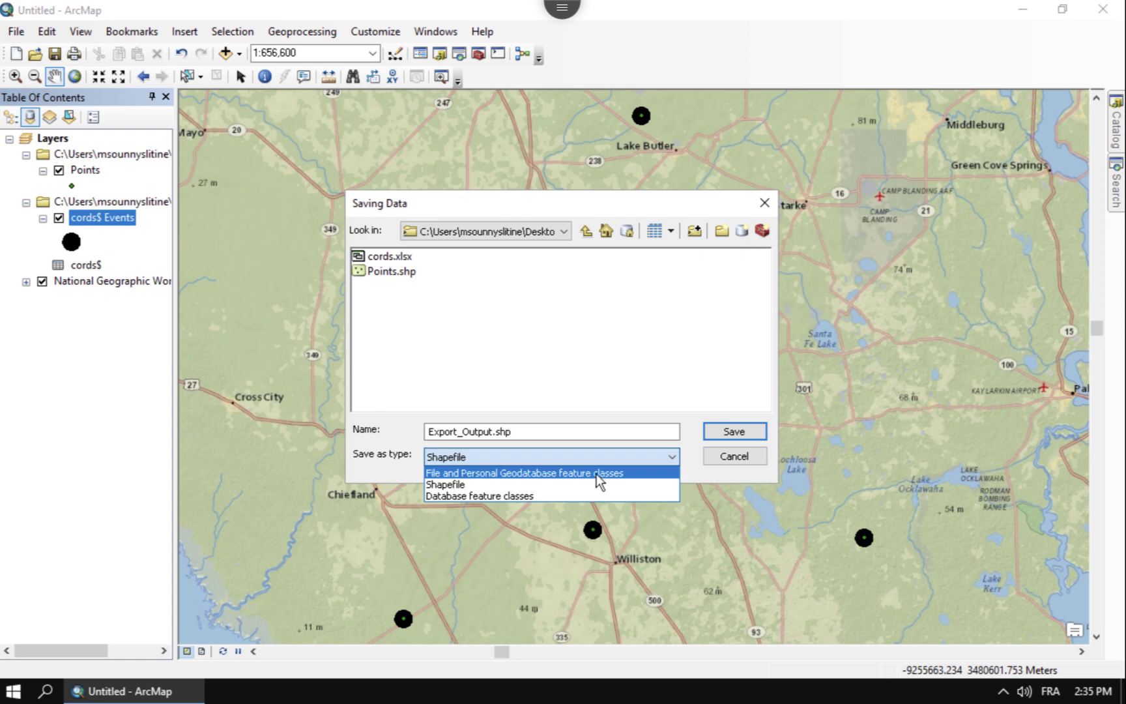
pyautogui.click(595, 470)
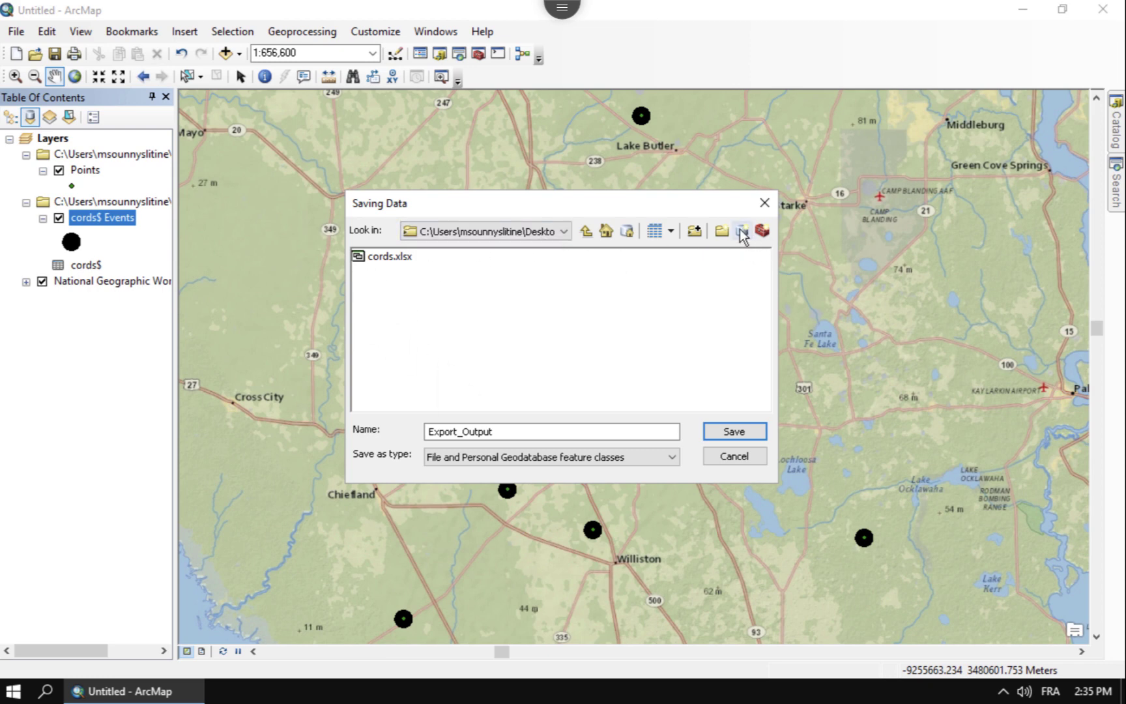
# Step: Save it as Points2 inside Geodatabase.gdb and add it to the map
pyautogui.click(554, 234)
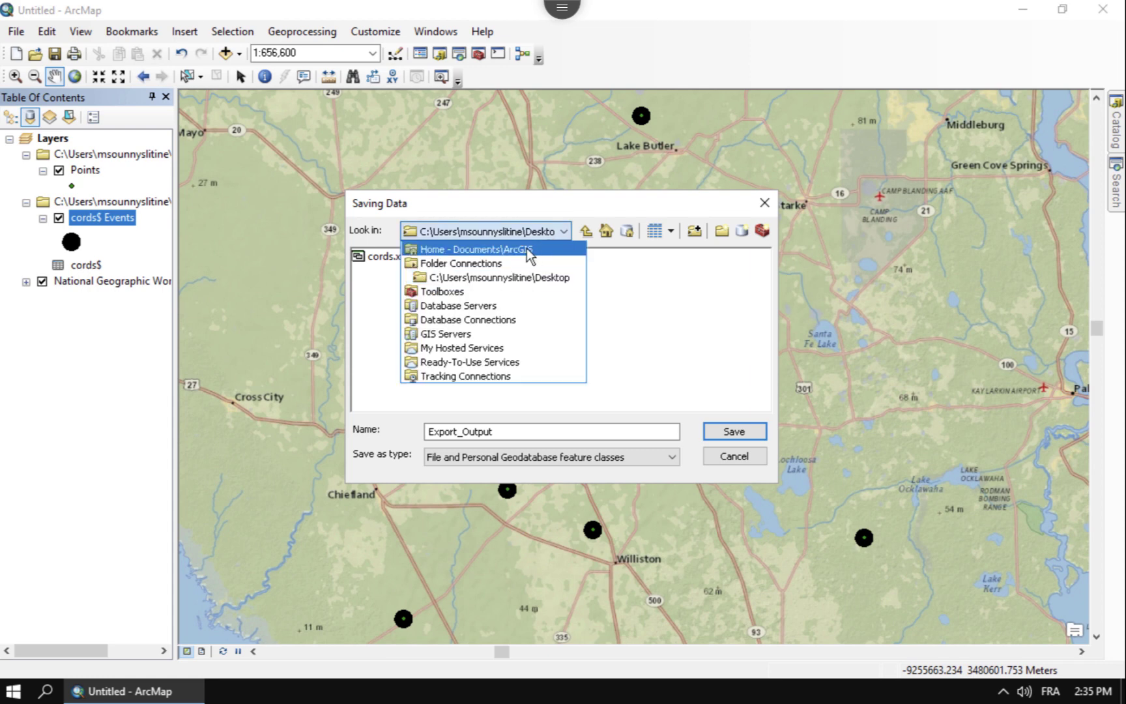
pyautogui.click(527, 250)
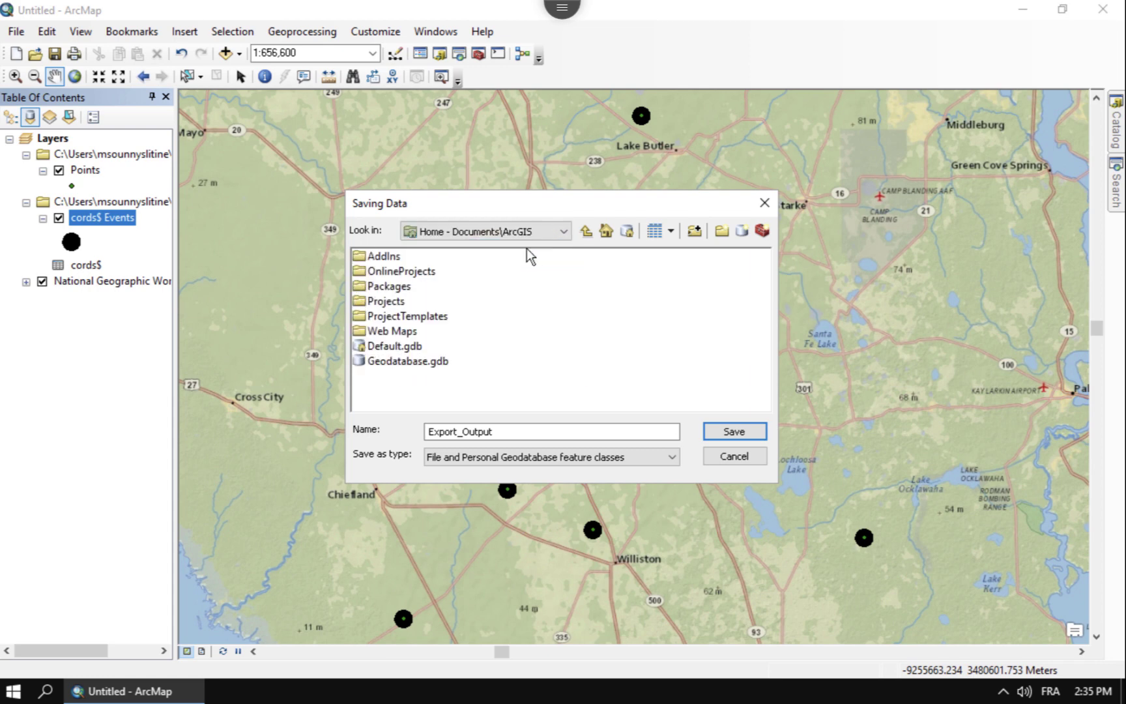
pyautogui.click(405, 362)
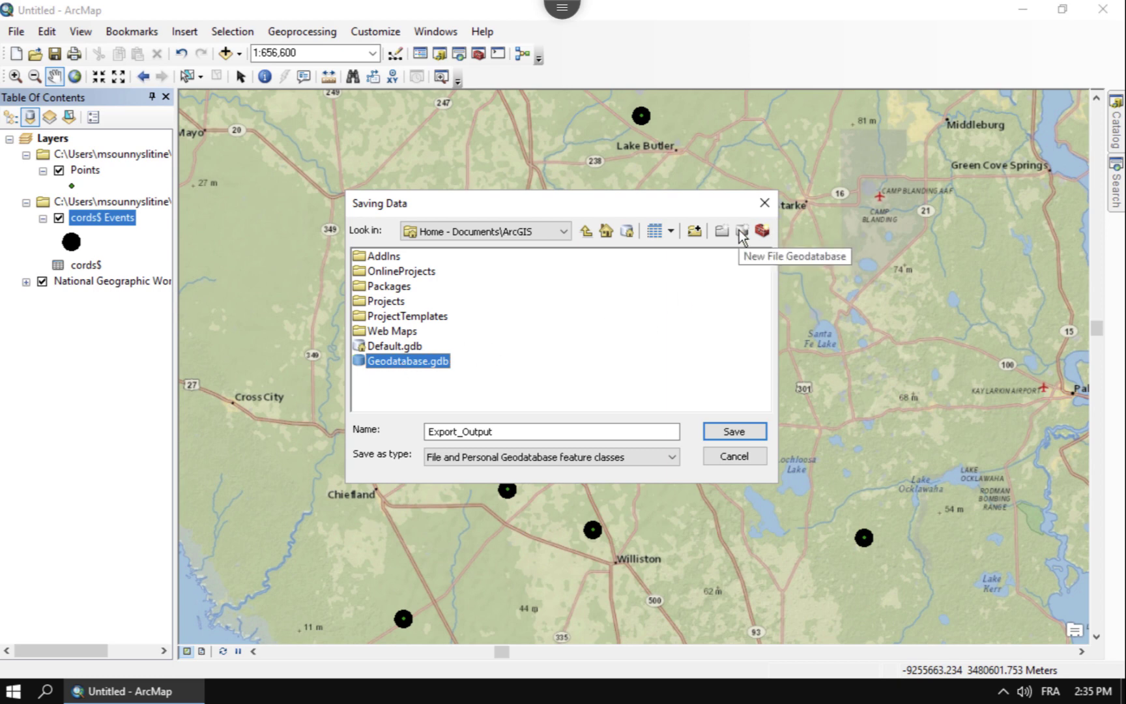
pyautogui.doubleClick(393, 364)
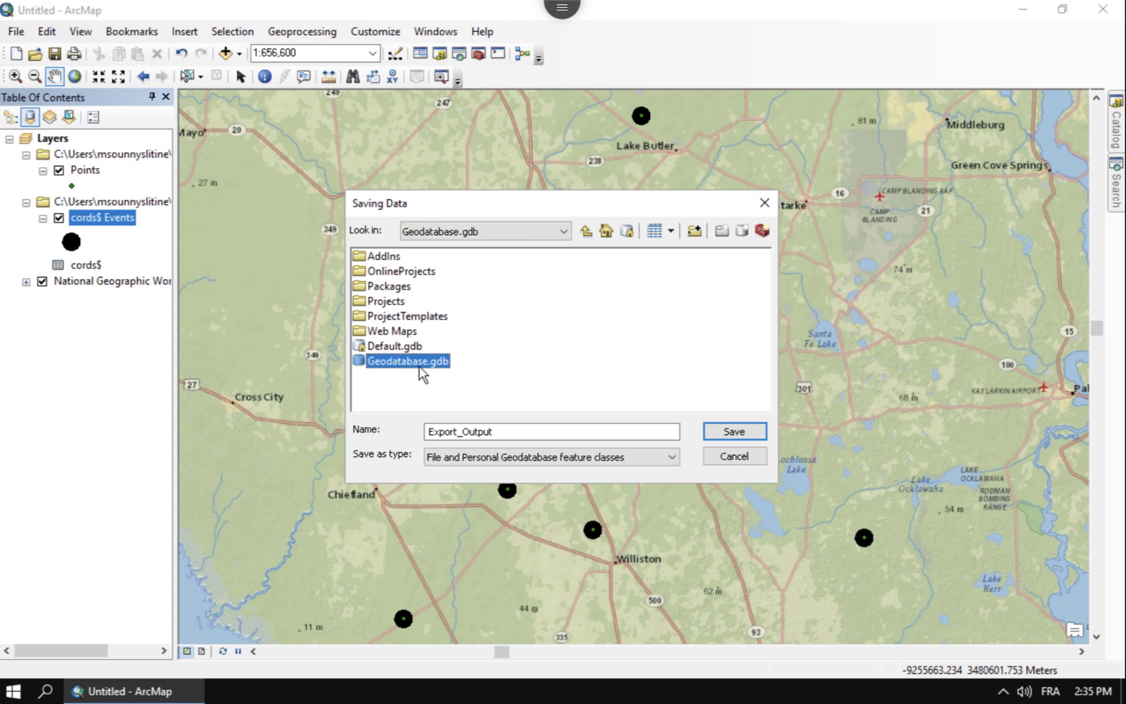
pyautogui.click(493, 437)
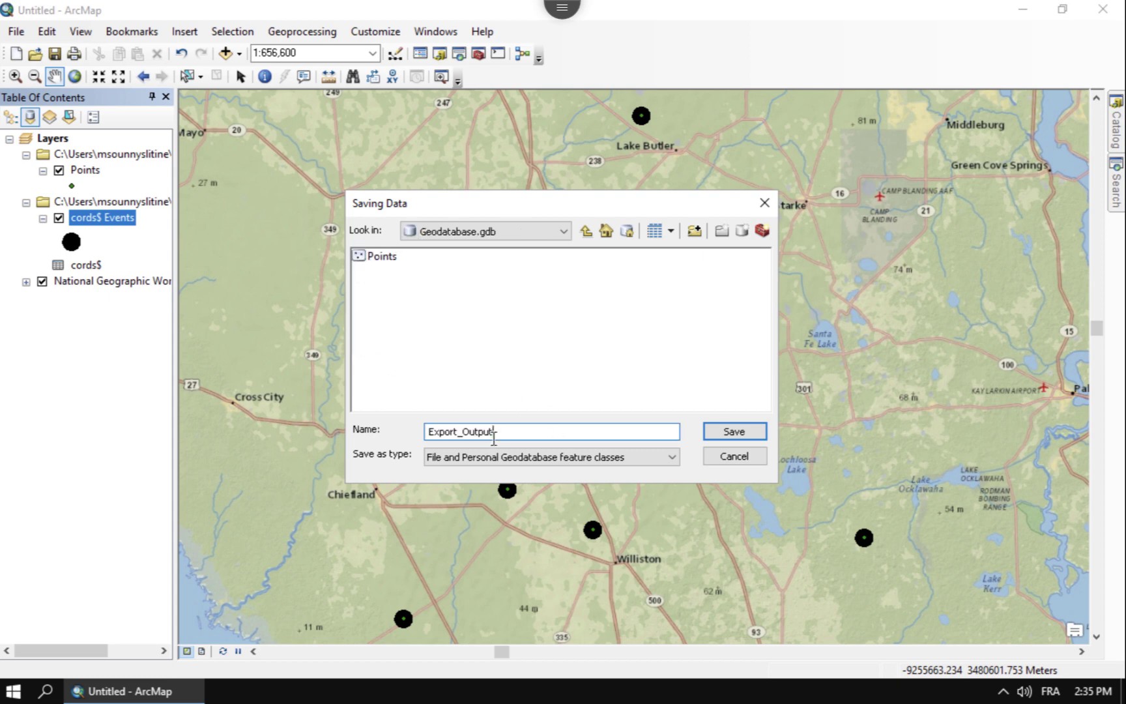
pyautogui.moveTo(493, 437); pyautogui.dragTo(375, 432)
pyautogui.write('Points2')
pyautogui.click(743, 434)
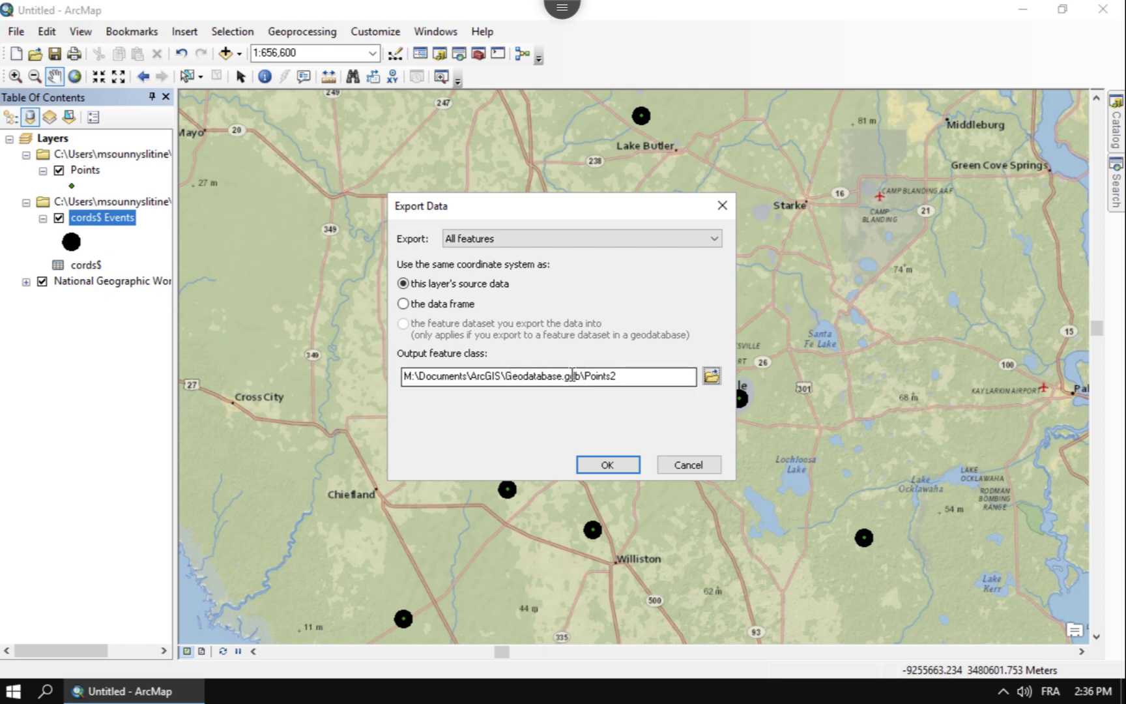
pyautogui.click(610, 464)
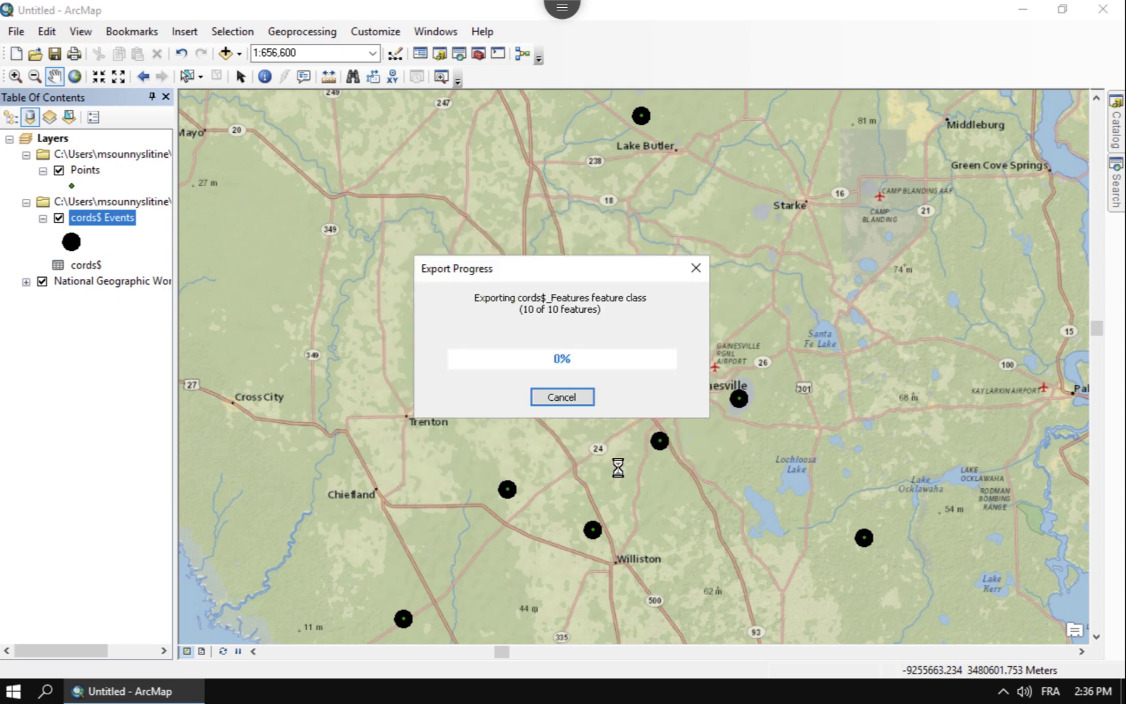
pyautogui.click(601, 416)
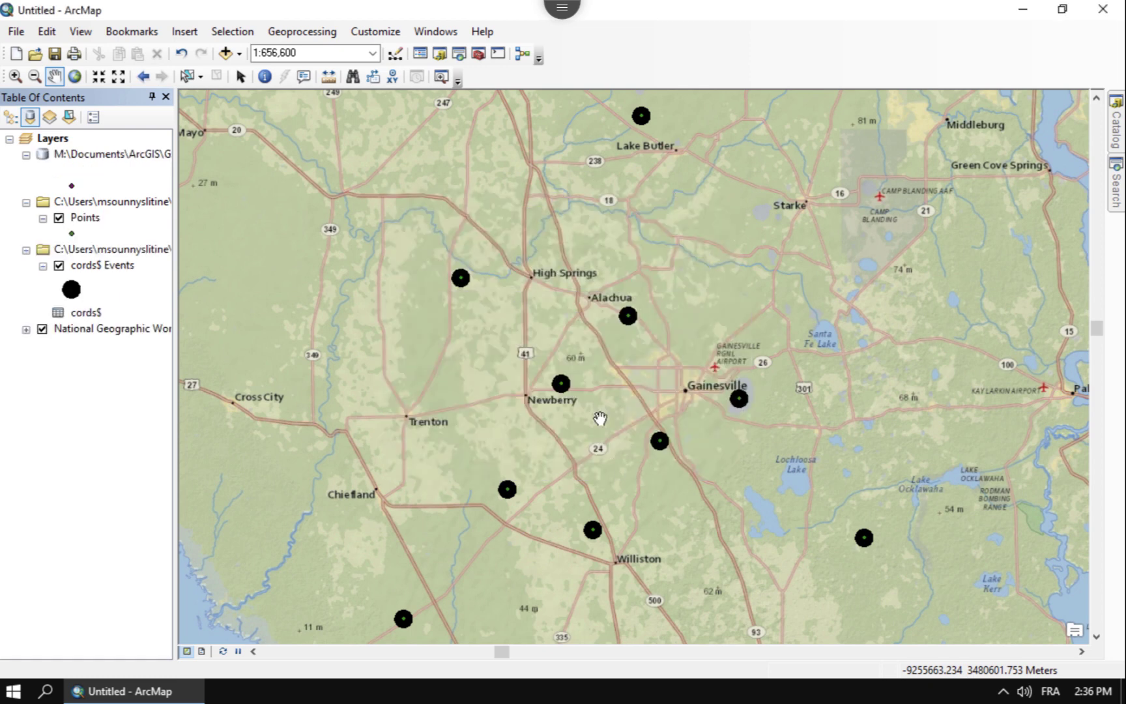